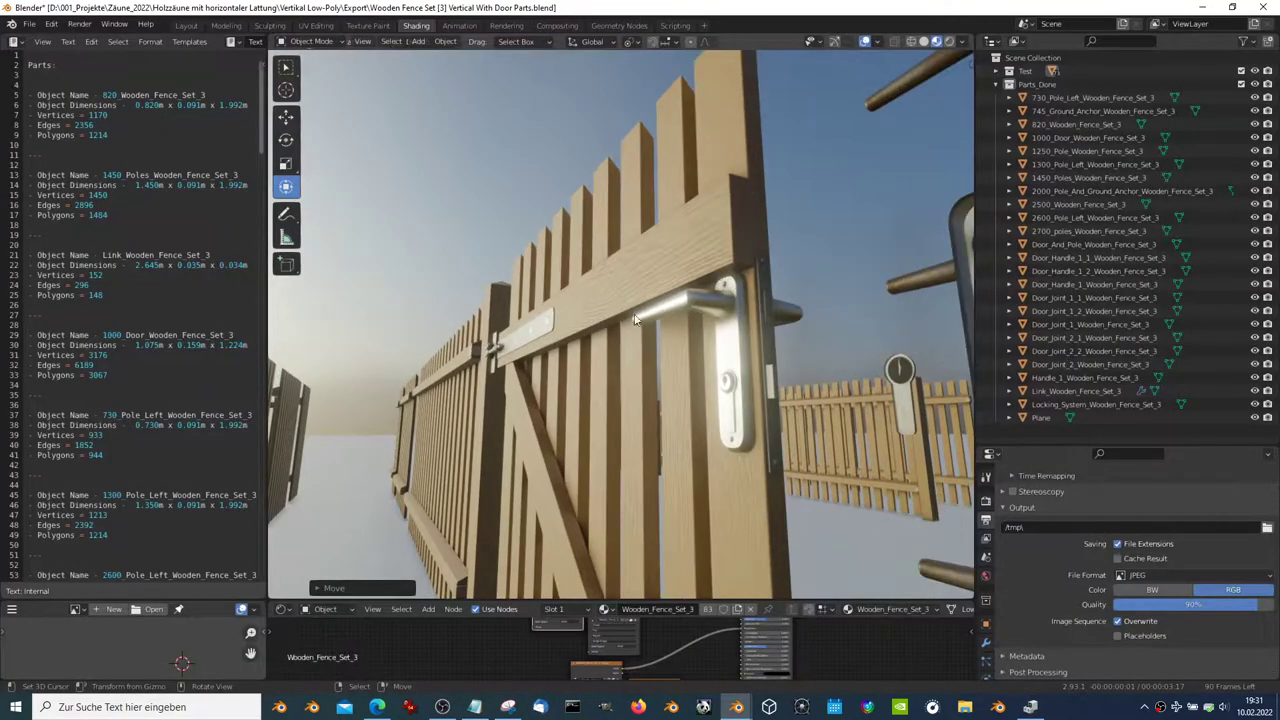
# - Orbit the Blender view around the fence gate
pyautogui.moveTo(634, 318); pyautogui.dragTo(927, 294, button='middle')
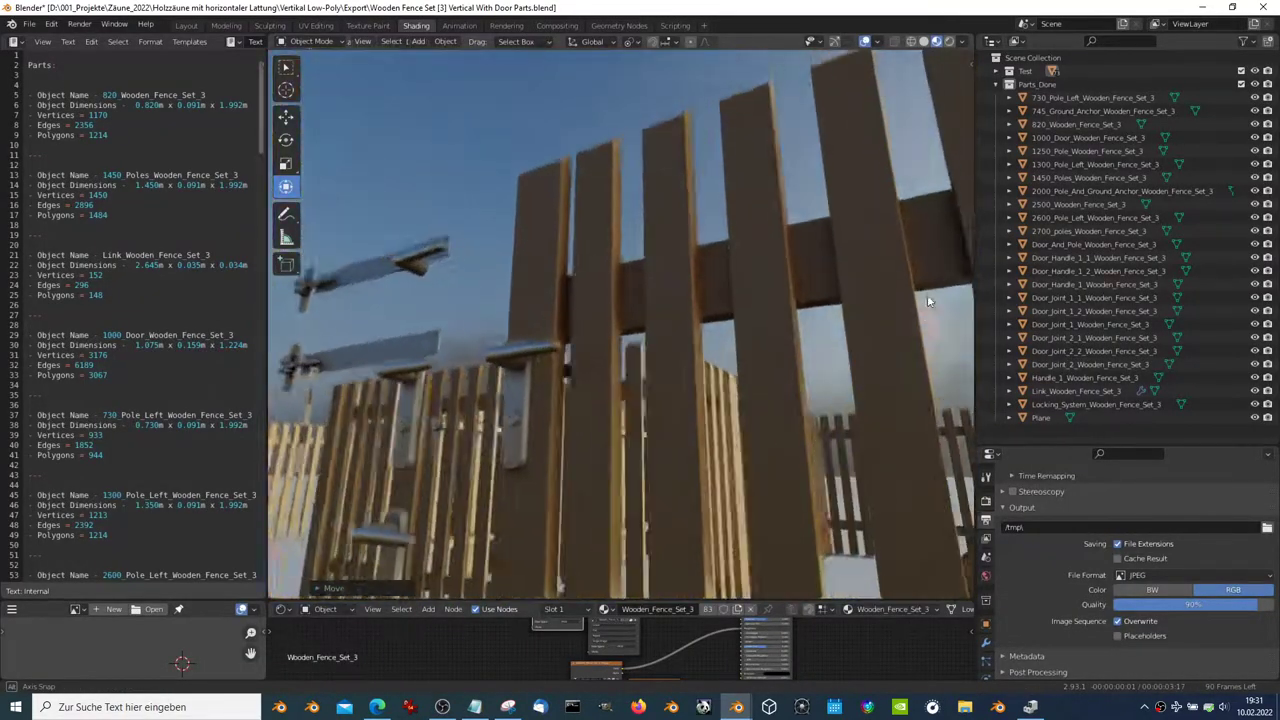
# - Maximize the 3D viewport and orbit around the fence gates and their handle
pyautogui.scroll(2, 930, 296)
pyautogui.hotkey('ctrl', 'alt', 'space')
pyautogui.moveTo(519, 372)
pyautogui.mouseDown(button='middle')
pyautogui.moveTo(557, 351)
pyautogui.moveTo(663, 357)
pyautogui.moveTo(596, 398)
pyautogui.moveTo(721, 192)
pyautogui.moveTo(700, 283)
pyautogui.moveTo(609, 238)
pyautogui.moveTo(464, 301)
pyautogui.moveTo(246, 323)
pyautogui.moveTo(486, 289)
pyautogui.moveTo(469, 339)
pyautogui.moveTo(335, 333)
pyautogui.moveTo(541, 274)
pyautogui.moveTo(614, 357)
pyautogui.moveTo(713, 380)
pyautogui.moveTo(771, 371)
pyautogui.moveTo(969, 480)
pyautogui.moveTo(851, 423)
pyautogui.moveTo(958, 455)
pyautogui.mouseUp(button='middle')
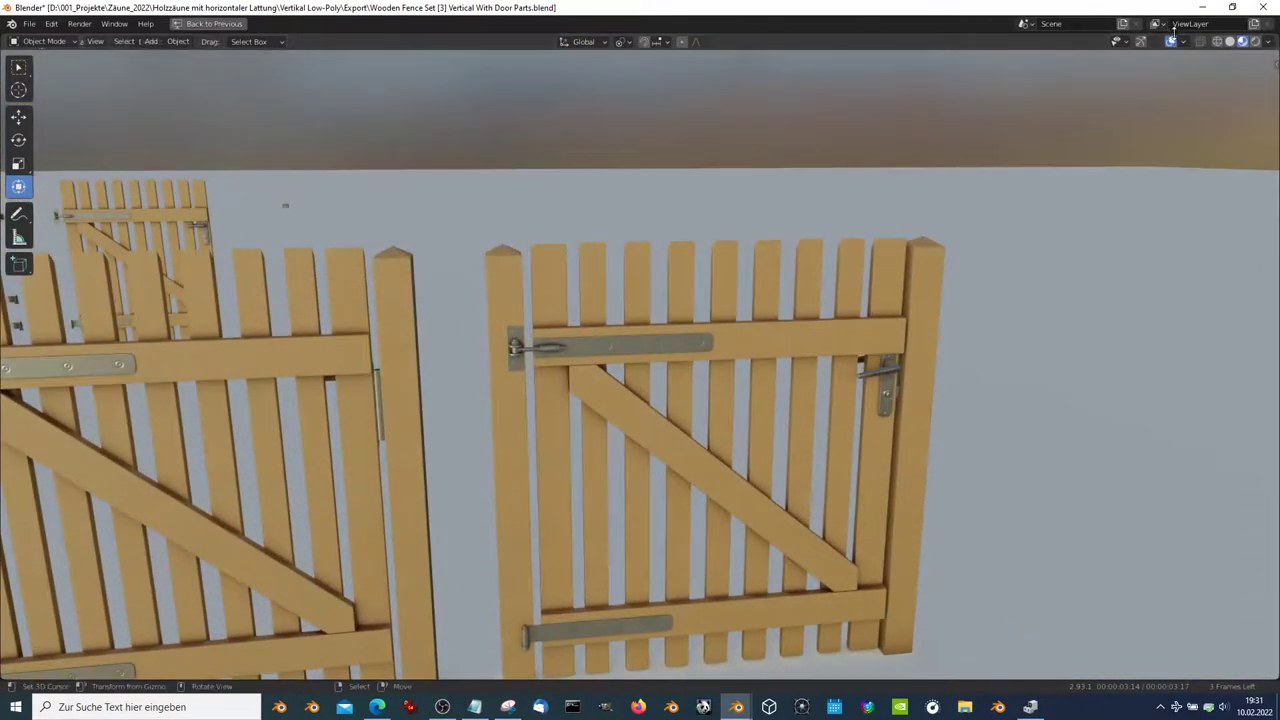
# - Enable Statistics, Text Info and HDRI Preview overlays, then zoom onto the gate hinge
pyautogui.click(1183, 41)
pyautogui.click(1169, 40)
pyautogui.click(1183, 41)
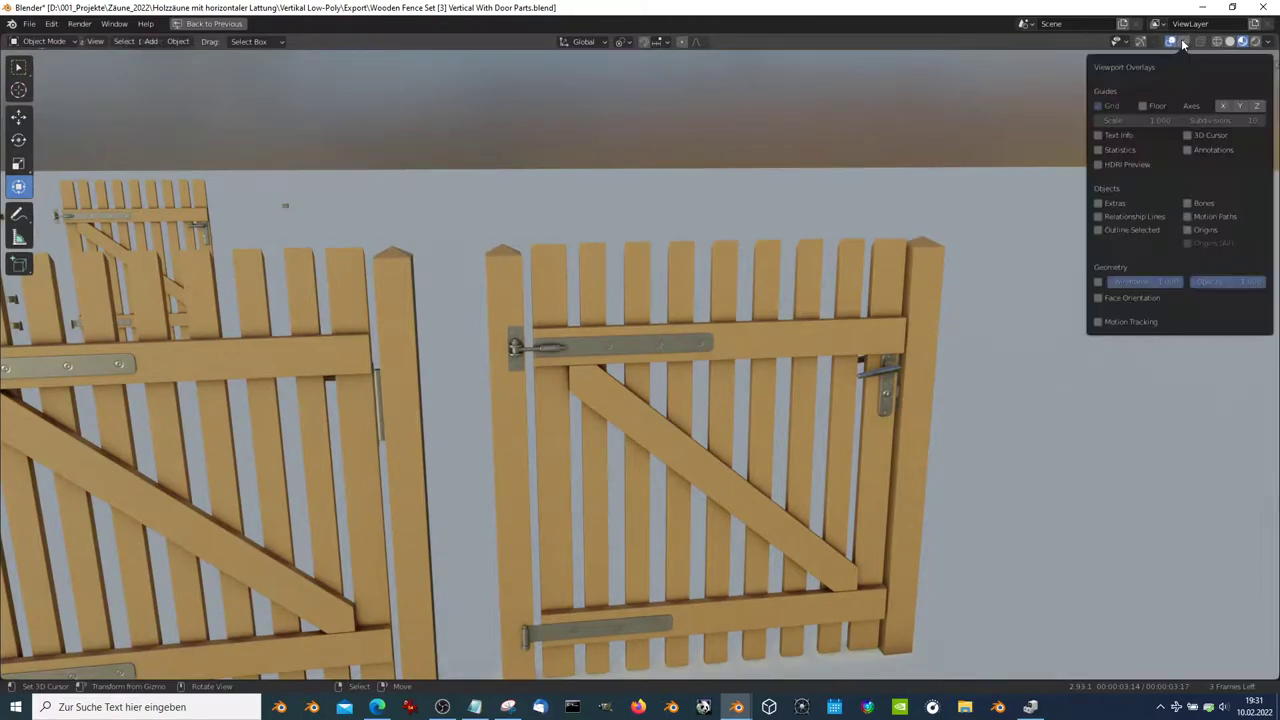
pyautogui.moveTo(1109, 229); pyautogui.dragTo(1104, 112)
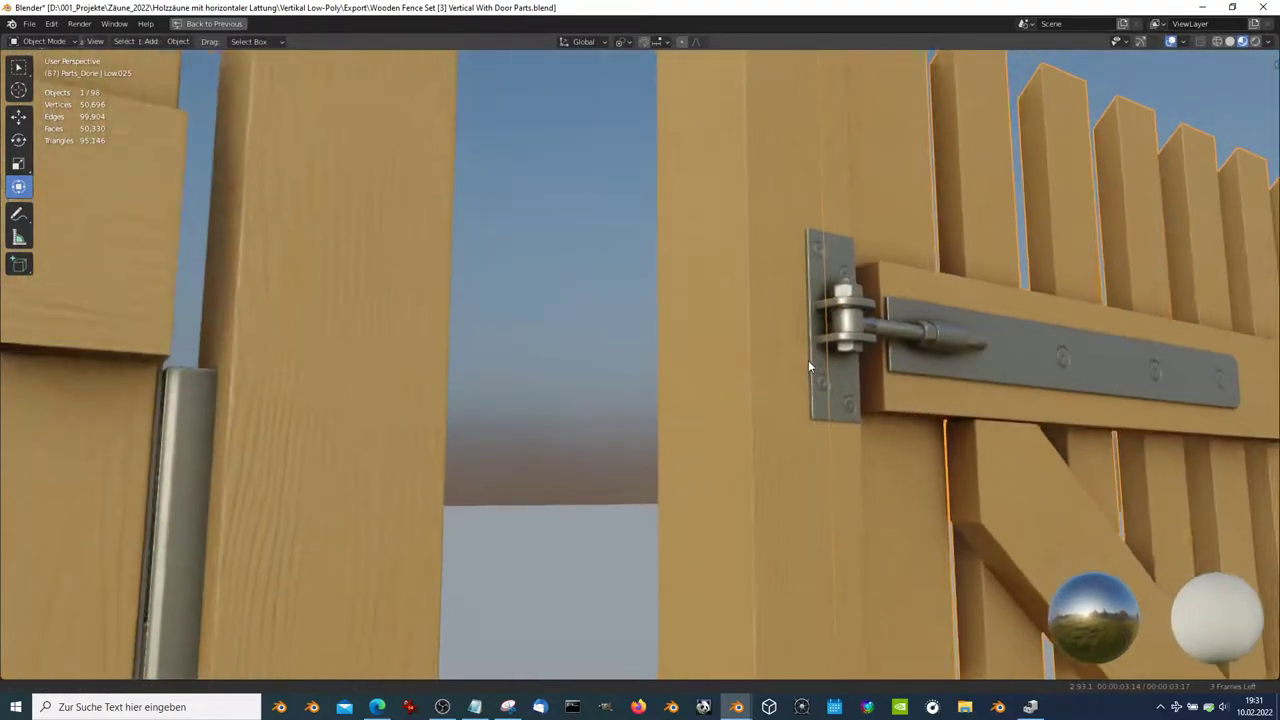
pyautogui.keyDown('ctrl'); pyautogui.moveTo(808, 365); pyautogui.dragTo(744, 282, button='middle'); pyautogui.keyUp('ctrl')
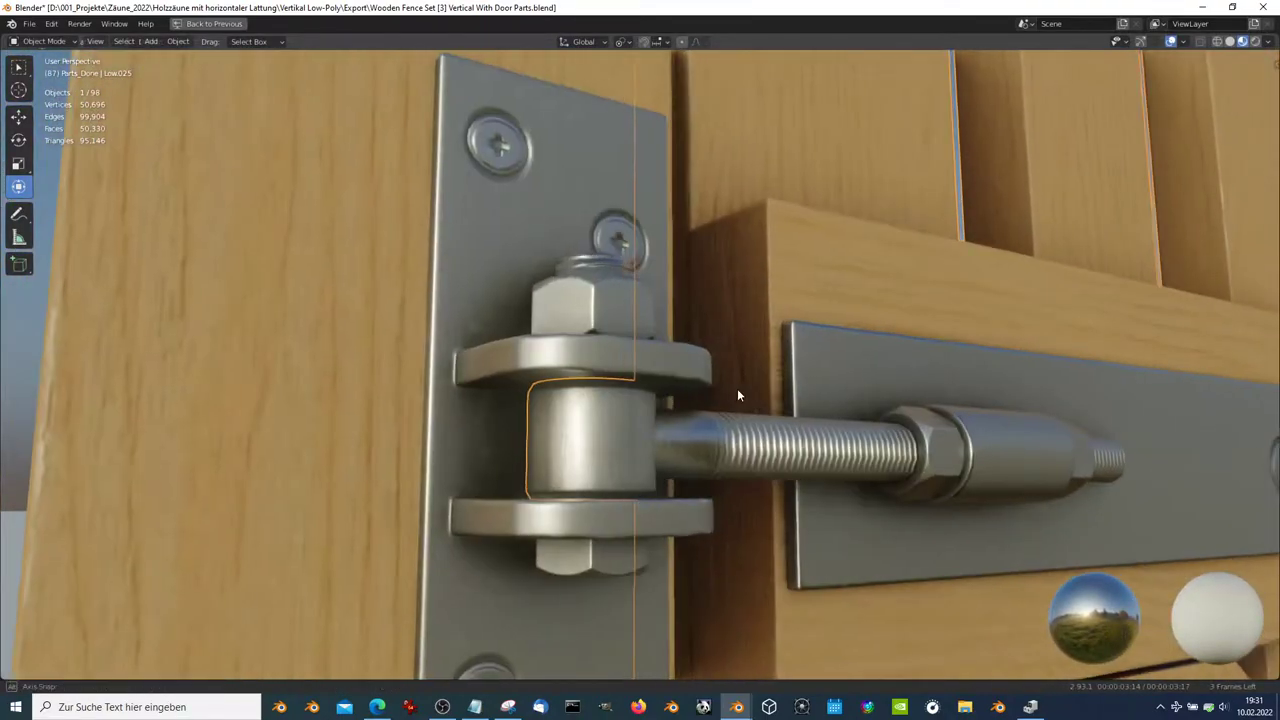
pyautogui.scroll(5, 737, 388)
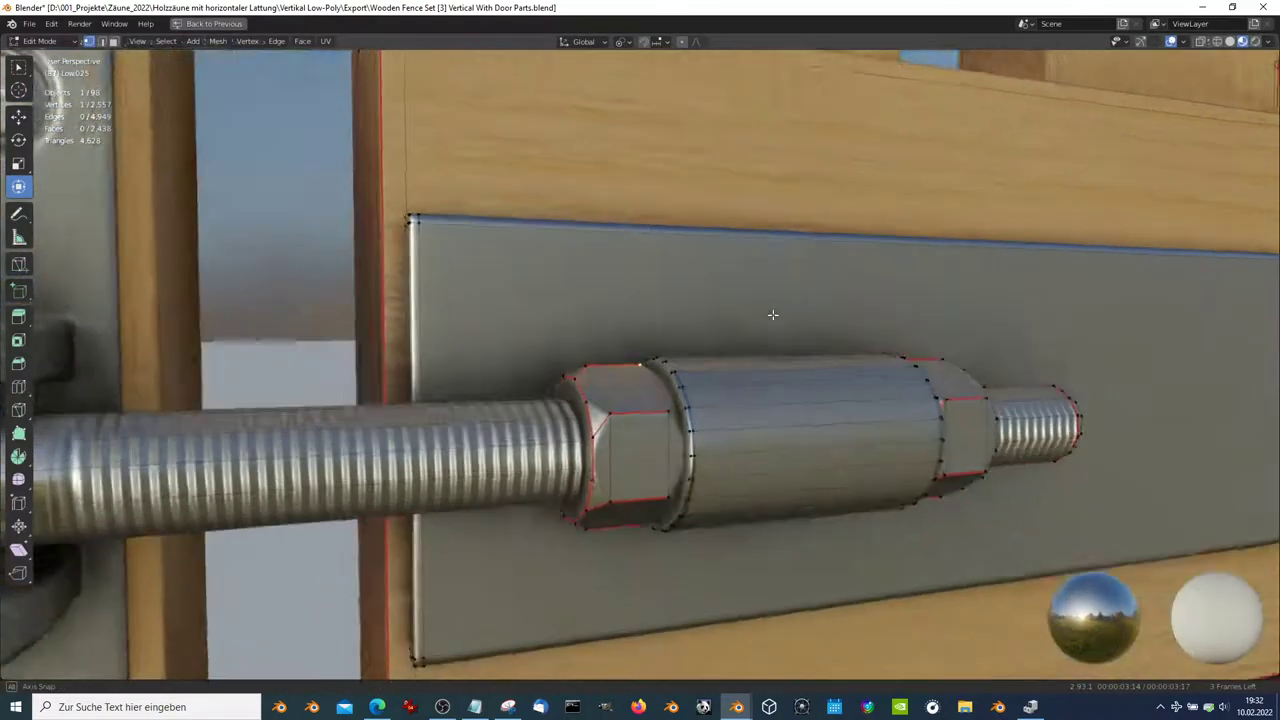
# - Orbit around the hinge bolt, then zoom out to a wide view of the whole gate
pyautogui.moveTo(838, 343)
pyautogui.mouseDown(button='middle')
pyautogui.moveTo(733, 365)
pyautogui.moveTo(707, 312)
pyautogui.moveTo(600, 314)
pyautogui.moveTo(821, 259)
pyautogui.moveTo(827, 217)
pyautogui.mouseUp(button='middle')
pyautogui.scroll(3, 733, 365)
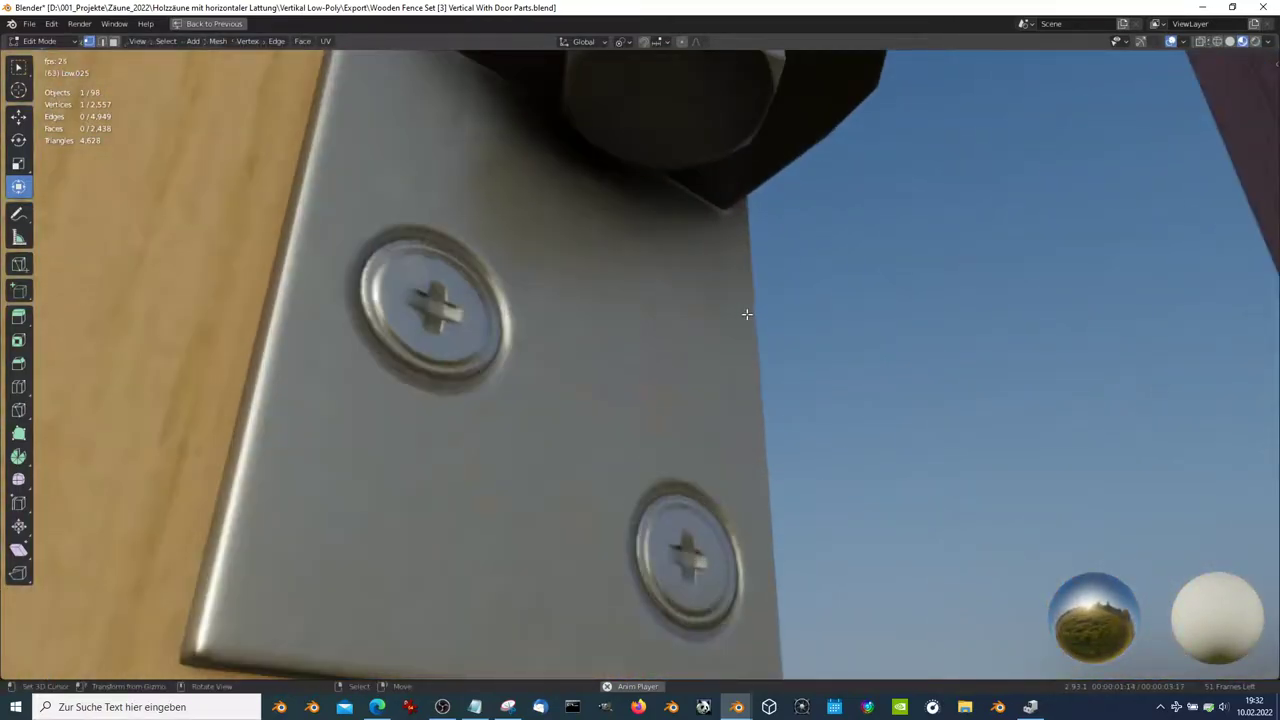
pyautogui.scroll(-3, 746, 314)
pyautogui.scroll(-3, 646, 280)
pyautogui.scroll(-3, 646, 300)
pyautogui.scroll(-3, 640, 375)
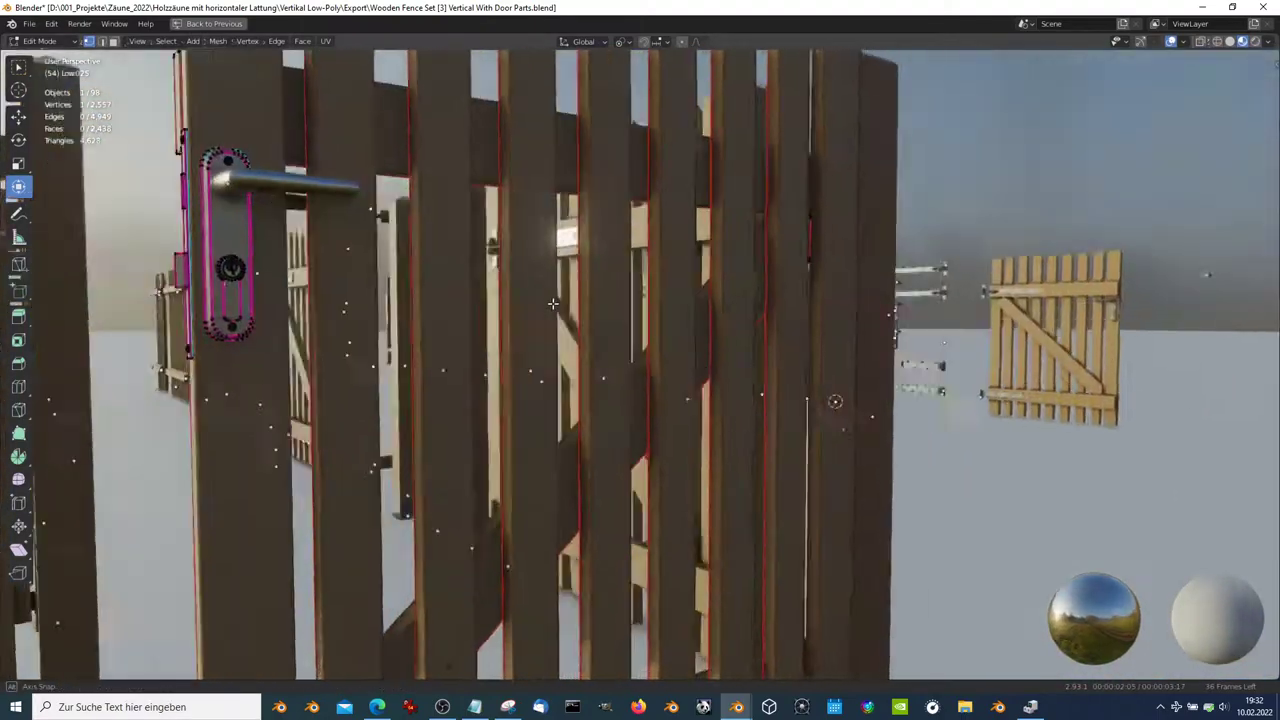
pyautogui.moveTo(553, 303); pyautogui.dragTo(808, 423, button='middle')
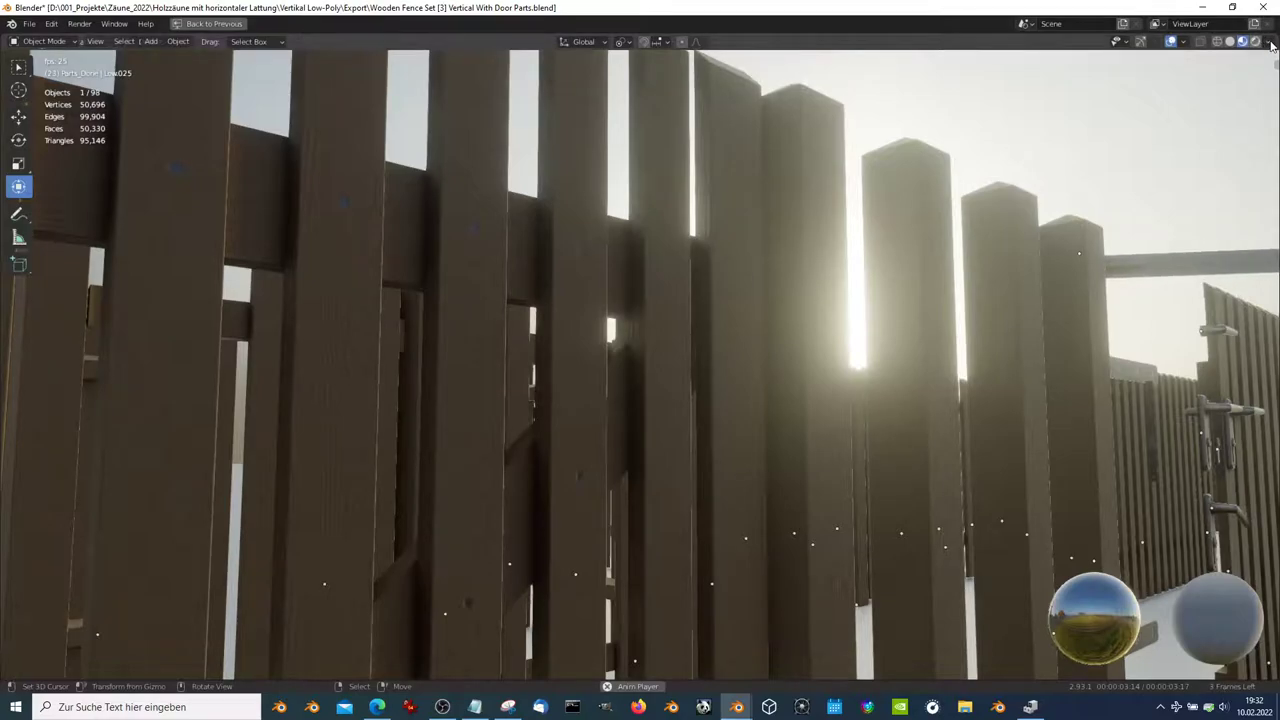
# - Preview Rendered shading, return to Material Preview and rotate the HDRI to 64.3°
pyautogui.click(1257, 41)
pyautogui.click(1243, 41)
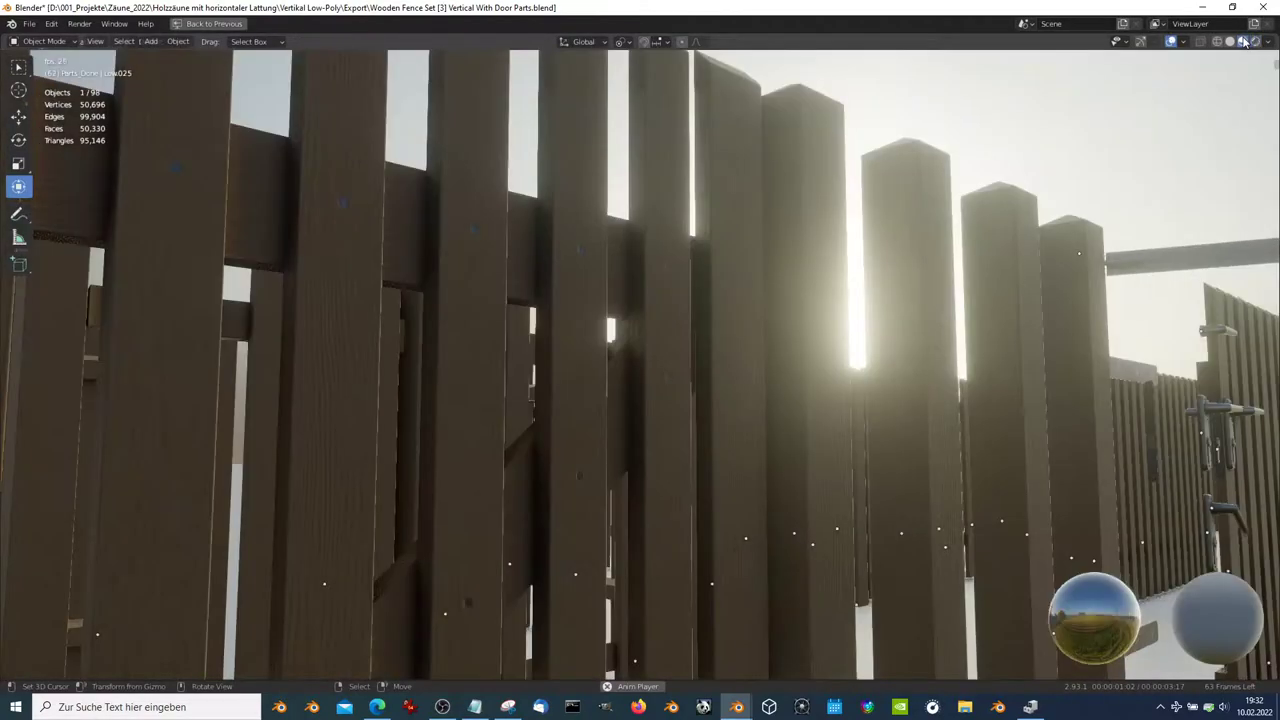
pyautogui.click(1268, 43)
pyautogui.moveTo(1185, 185)
pyautogui.mouseDown()
pyautogui.moveTo(1240, 185)
pyautogui.moveTo(1150, 185)
pyautogui.mouseUp()
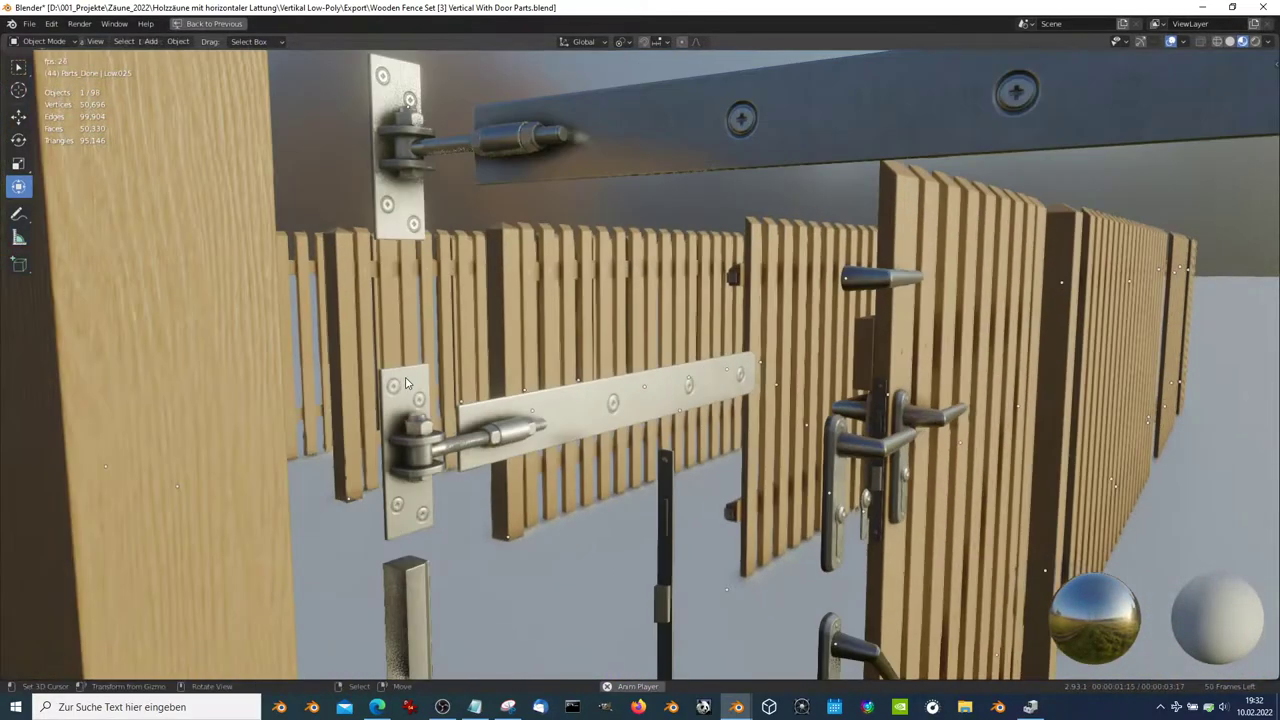
# - Select a hinge fitting to move it, then orbit and select a door handle
pyautogui.click(494, 316)
pyautogui.press('g')
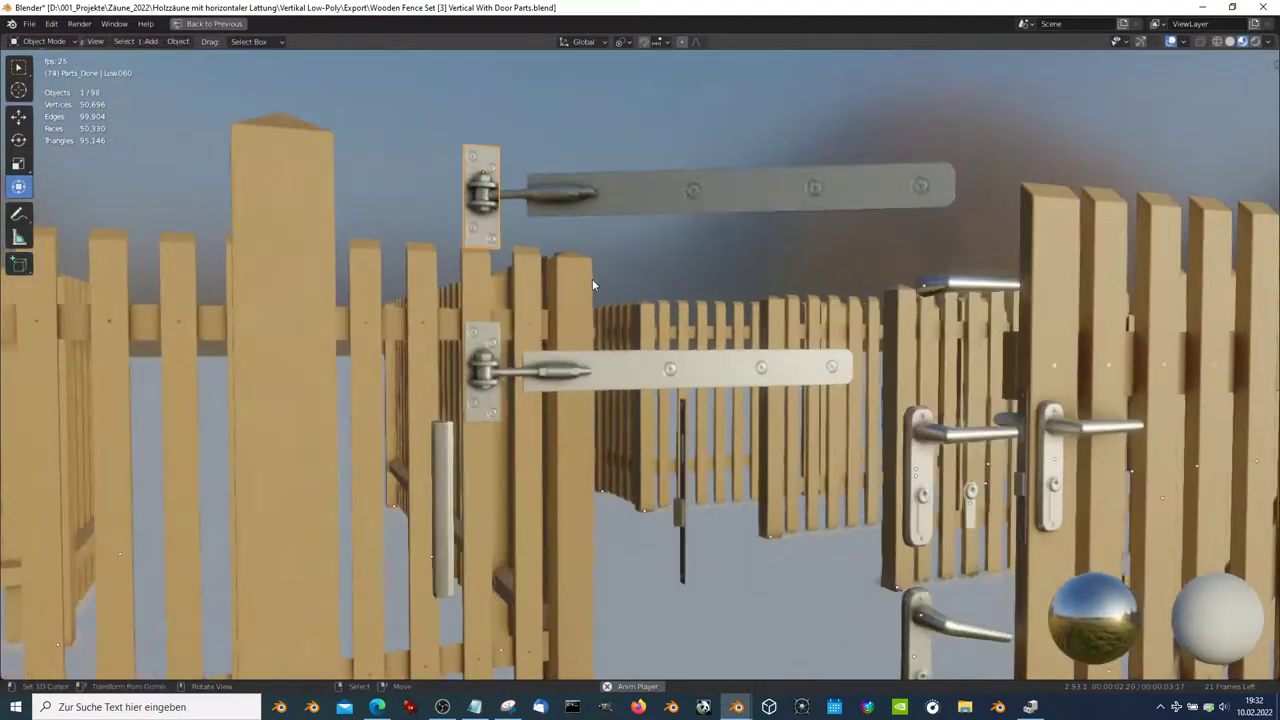
pyautogui.moveTo(592, 285); pyautogui.dragTo(686, 338, button='middle')
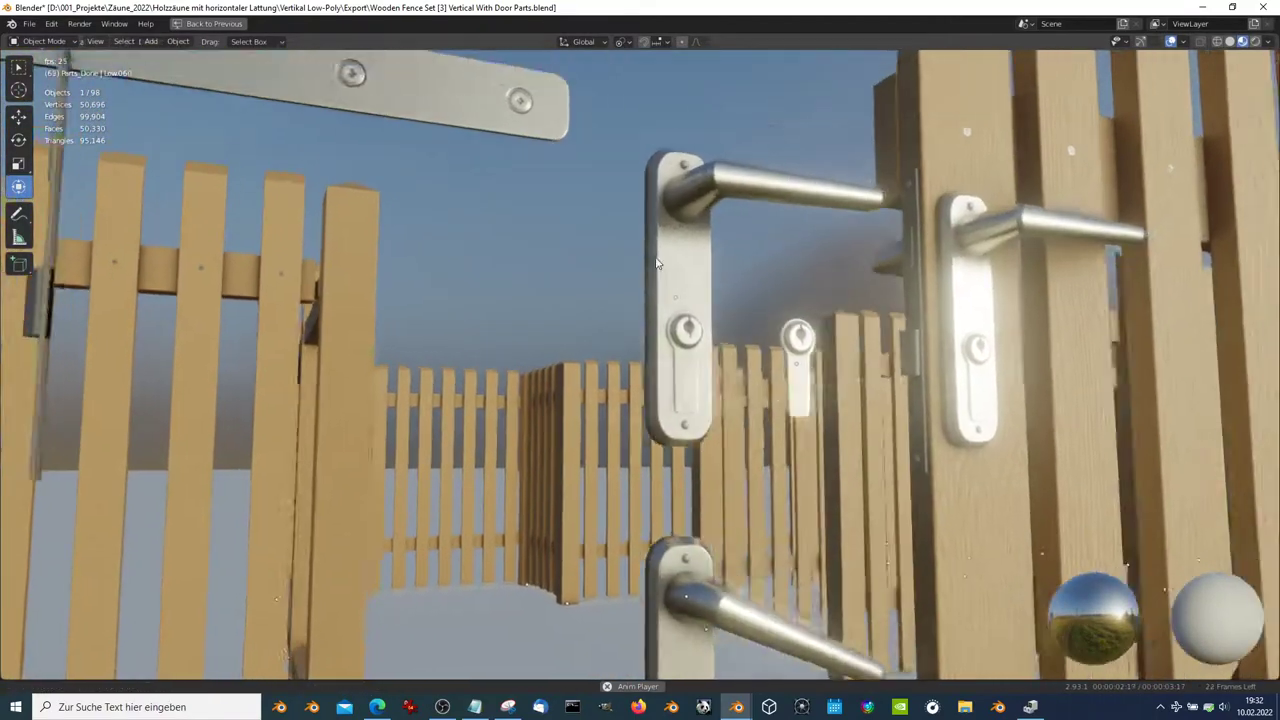
pyautogui.click(694, 296)
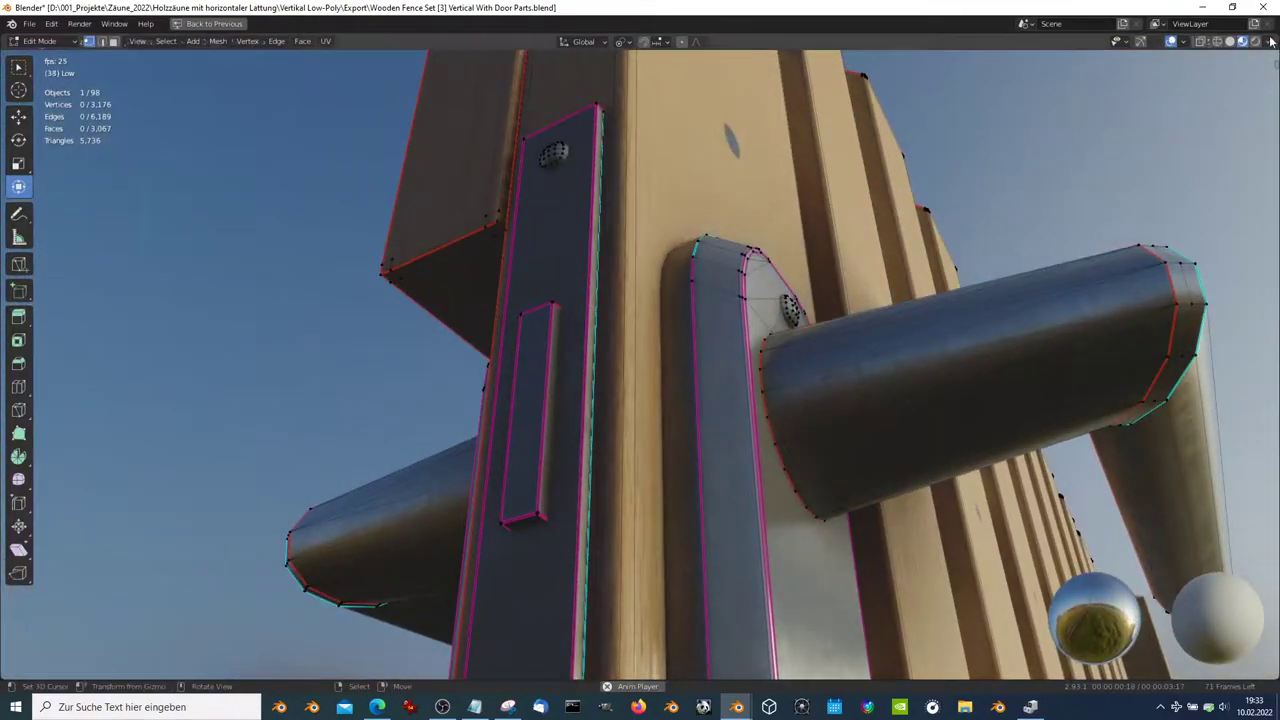
# - Rotate the HDRI to -180°, then to 26.5° for warm sunlight and blue sky
pyautogui.click(1271, 41)
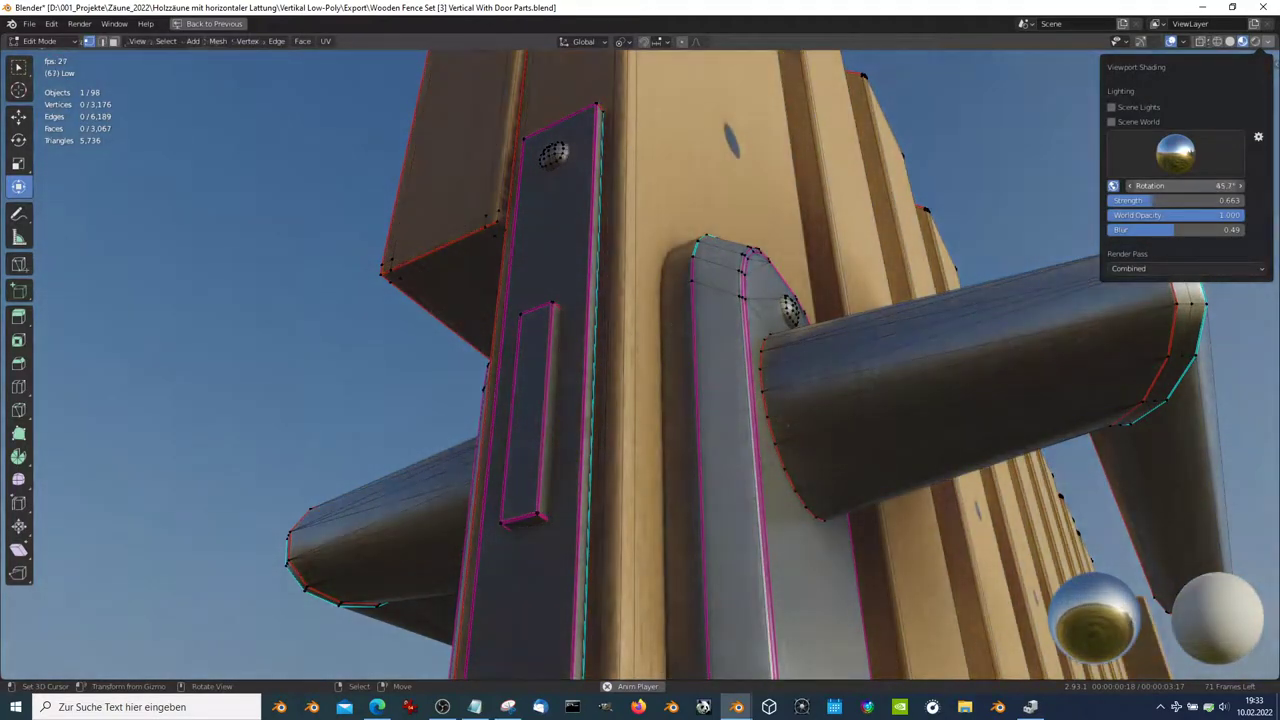
pyautogui.moveTo(1185, 186); pyautogui.dragTo(1130, 186)
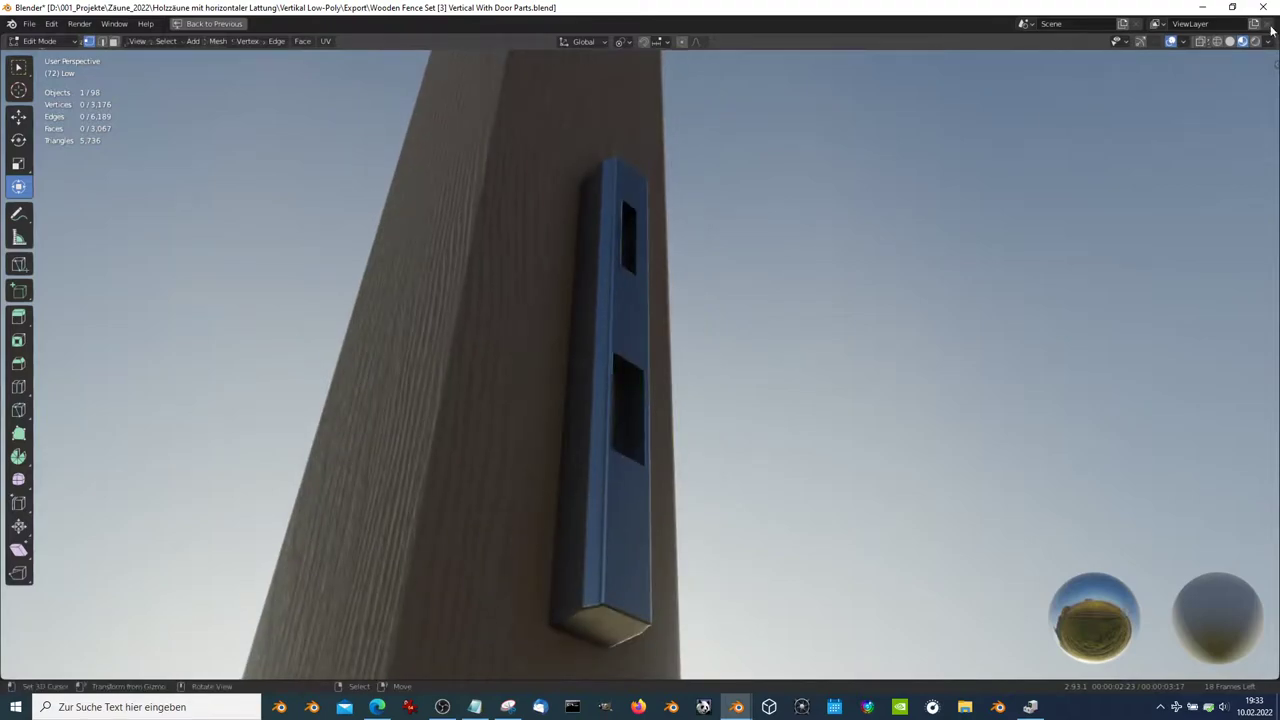
pyautogui.click(1268, 42)
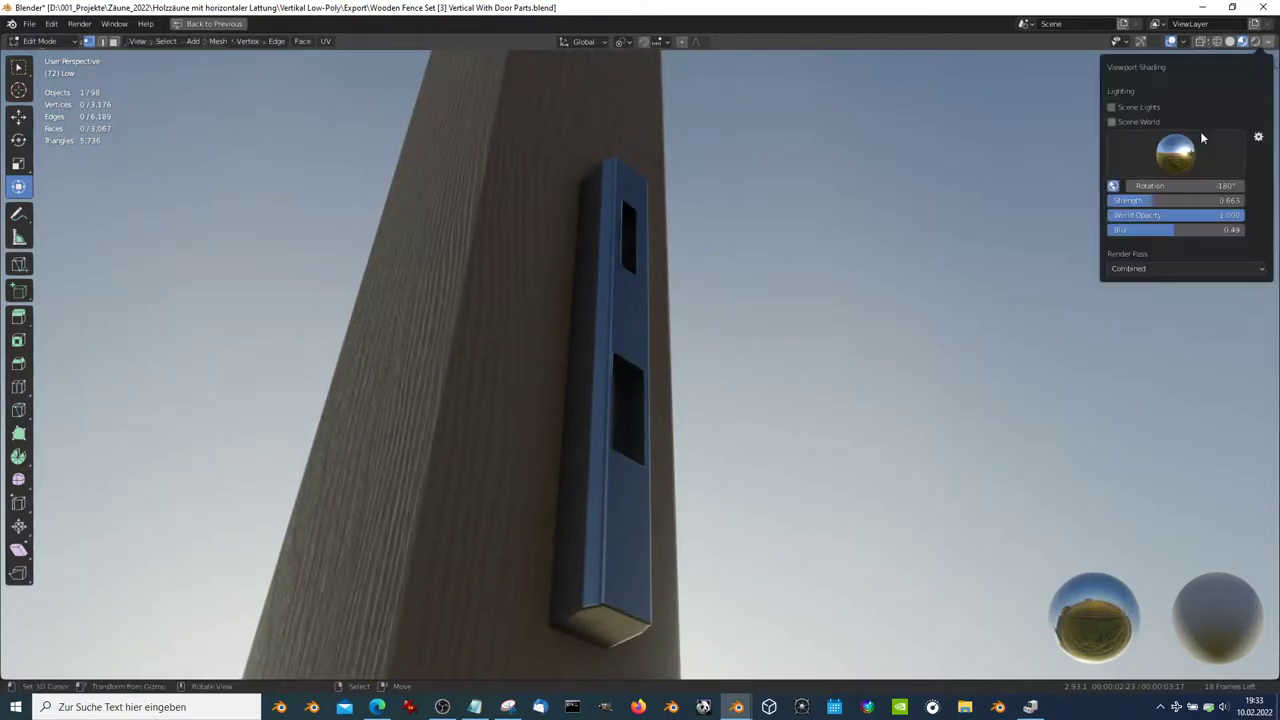
pyautogui.moveTo(1131, 187); pyautogui.dragTo(1180, 187)
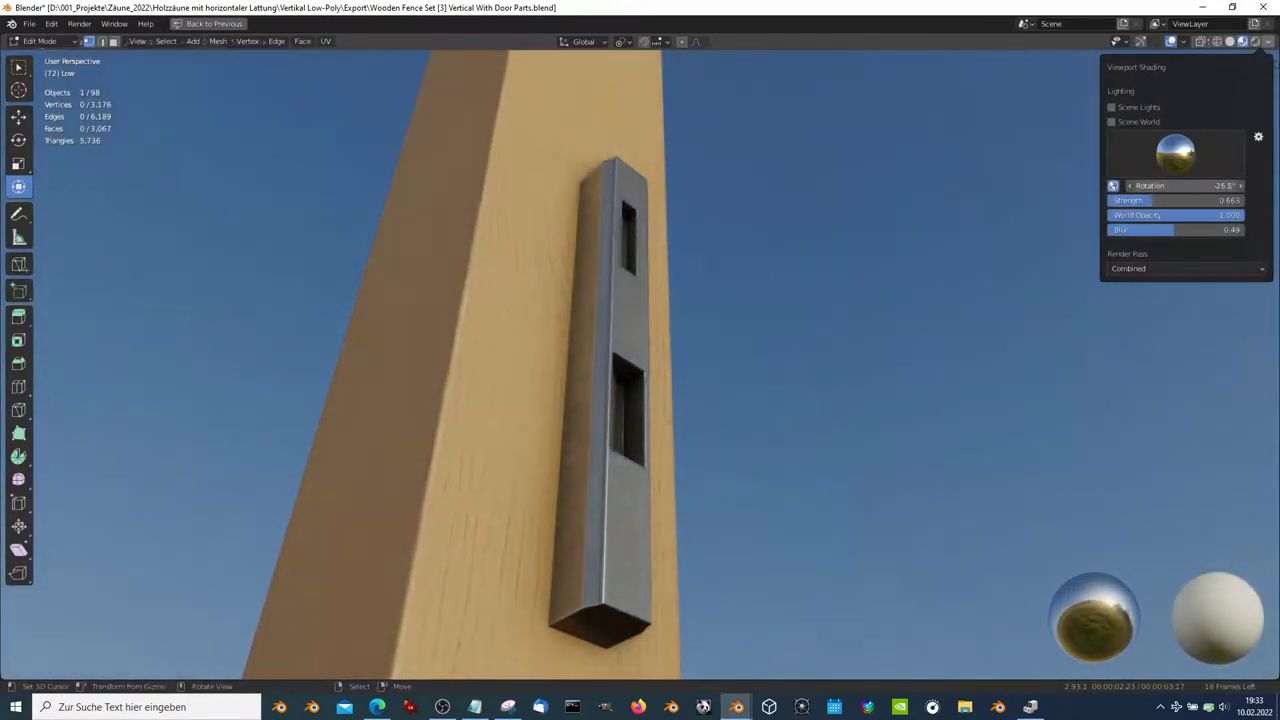
# - Inspect the metal striker plate mesh in Edit Mode close up, then return to Object Mode
pyautogui.moveTo(714, 380)
pyautogui.mouseDown(button='middle')
pyautogui.moveTo(613, 463)
pyautogui.moveTo(643, 207)
pyautogui.moveTo(764, 355)
pyautogui.mouseUp(button='middle')
pyautogui.hotkey('alt', 'q')
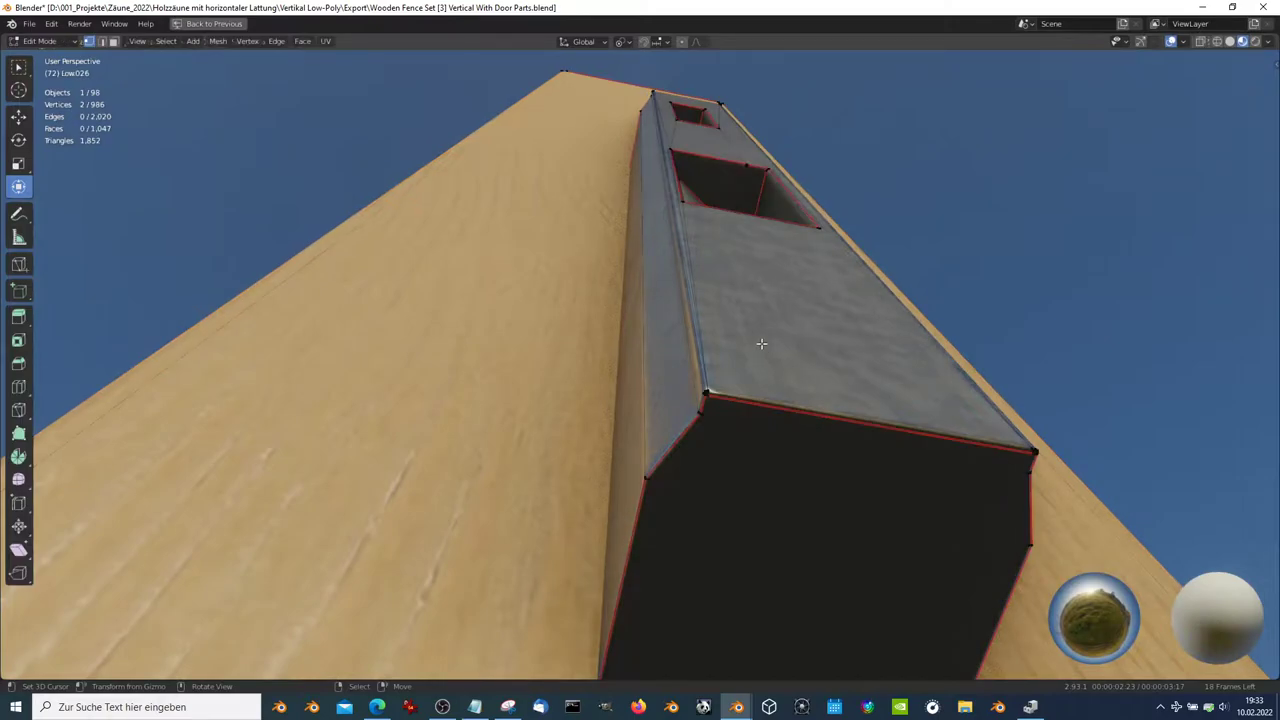
pyautogui.press('KP_Decimal')
pyautogui.moveTo(757, 237)
pyautogui.mouseDown(button='middle')
pyautogui.moveTo(753, 484)
pyautogui.moveTo(666, 306)
pyautogui.moveTo(654, 349)
pyautogui.moveTo(709, 426)
pyautogui.moveTo(784, 460)
pyautogui.moveTo(720, 451)
pyautogui.mouseUp(button='middle')
pyautogui.scroll(-5, 720, 451)
pyautogui.press('Tab')
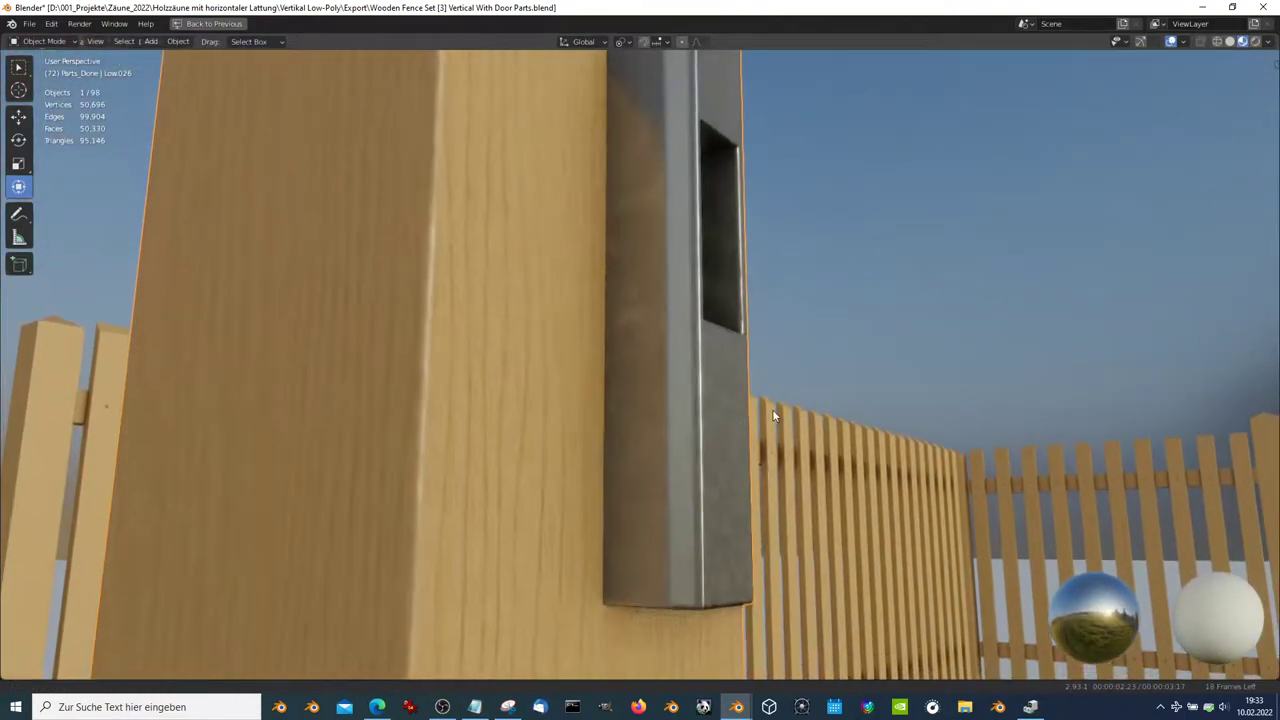
# - Orbit around the post and select a fence panel to move
pyautogui.moveTo(773, 415)
pyautogui.mouseDown(button='middle')
pyautogui.moveTo(700, 349)
pyautogui.moveTo(617, 349)
pyautogui.moveTo(640, 317)
pyautogui.moveTo(725, 439)
pyautogui.moveTo(997, 371)
pyautogui.moveTo(635, 320)
pyautogui.moveTo(830, 350)
pyautogui.moveTo(522, 465)
pyautogui.moveTo(710, 428)
pyautogui.mouseUp(button='middle')
pyautogui.scroll(-5, 724, 439)
pyautogui.scroll(5, 710, 428)
pyautogui.click(479, 360)
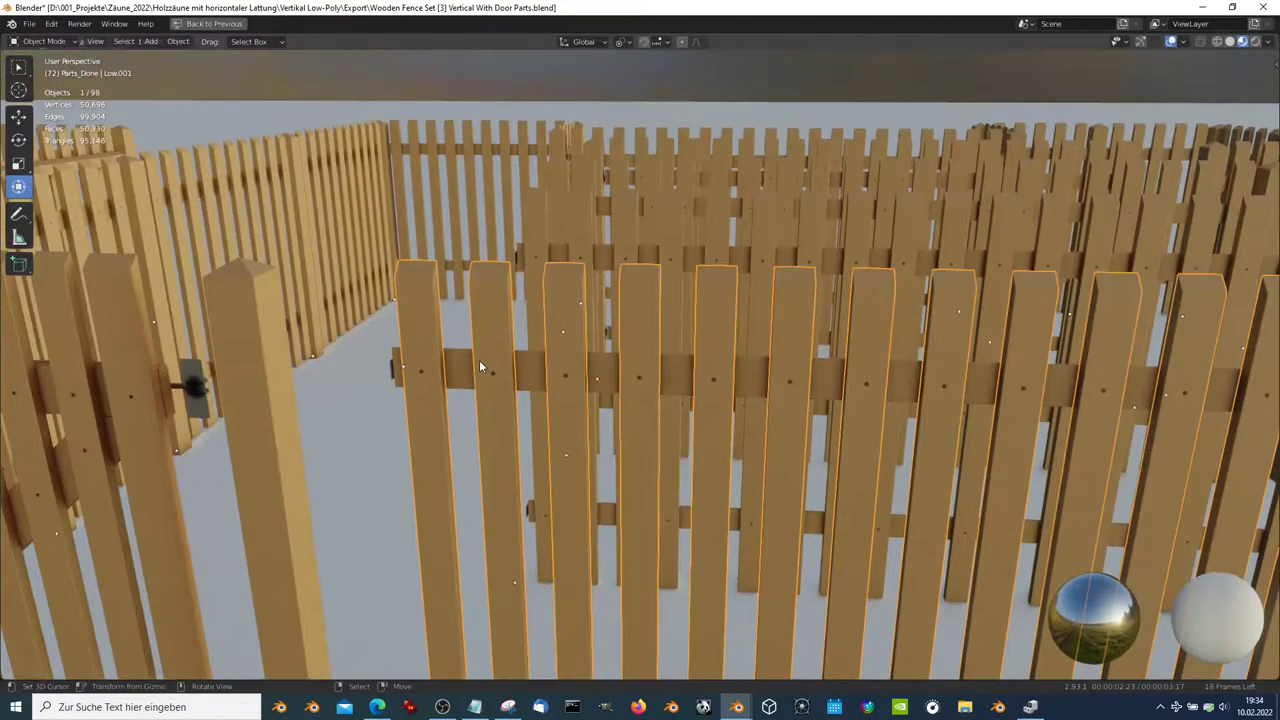
pyautogui.scroll(-5, 479, 360)
pyautogui.moveTo(700, 345)
pyautogui.mouseDown(button='middle')
pyautogui.moveTo(668, 378)
pyautogui.moveTo(654, 359)
pyautogui.moveTo(748, 327)
pyautogui.mouseUp(button='middle')
pyautogui.press('g')
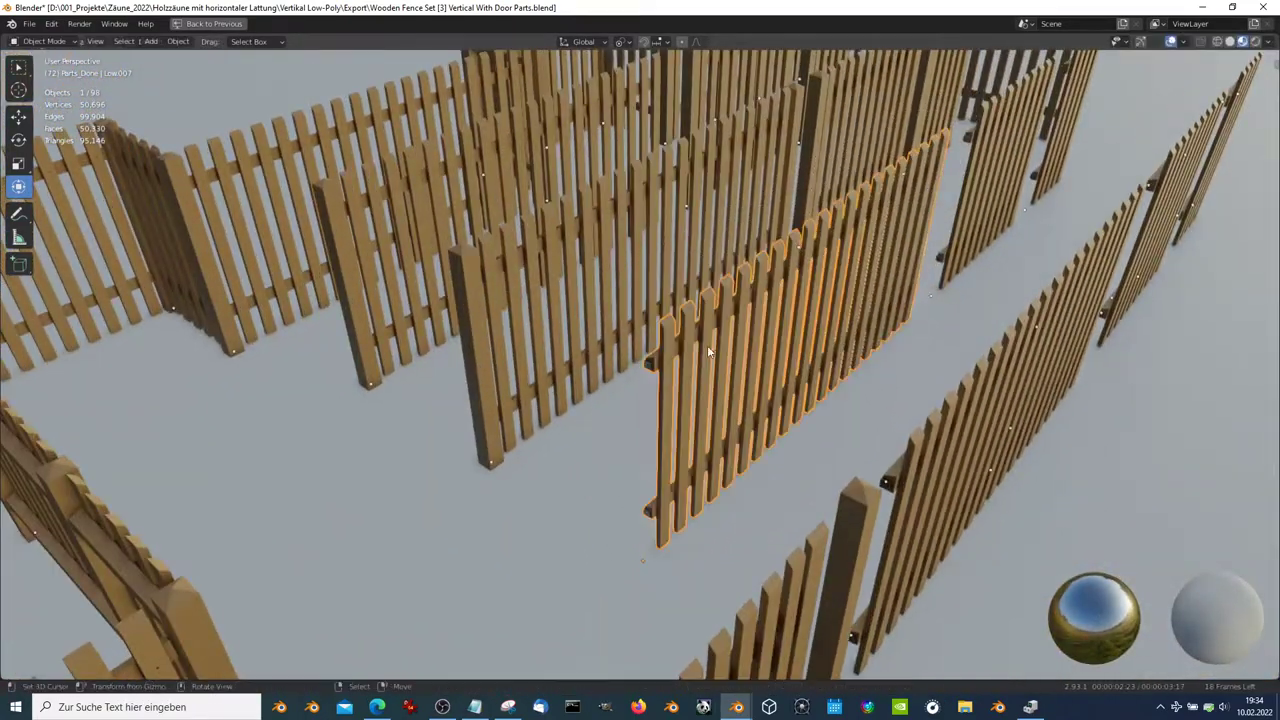
# - Zoom onto the beam bracket and rotate the HDRI from -11° to 119°
pyautogui.scroll(4, 707, 345)
pyautogui.scroll(4, 718, 351)
pyautogui.scroll(4, 628, 395)
pyautogui.moveTo(628, 395)
pyautogui.mouseDown(button='middle')
pyautogui.moveTo(746, 325)
pyautogui.moveTo(820, 312)
pyautogui.moveTo(814, 300)
pyautogui.moveTo(786, 334)
pyautogui.moveTo(768, 420)
pyautogui.mouseUp(button='middle')
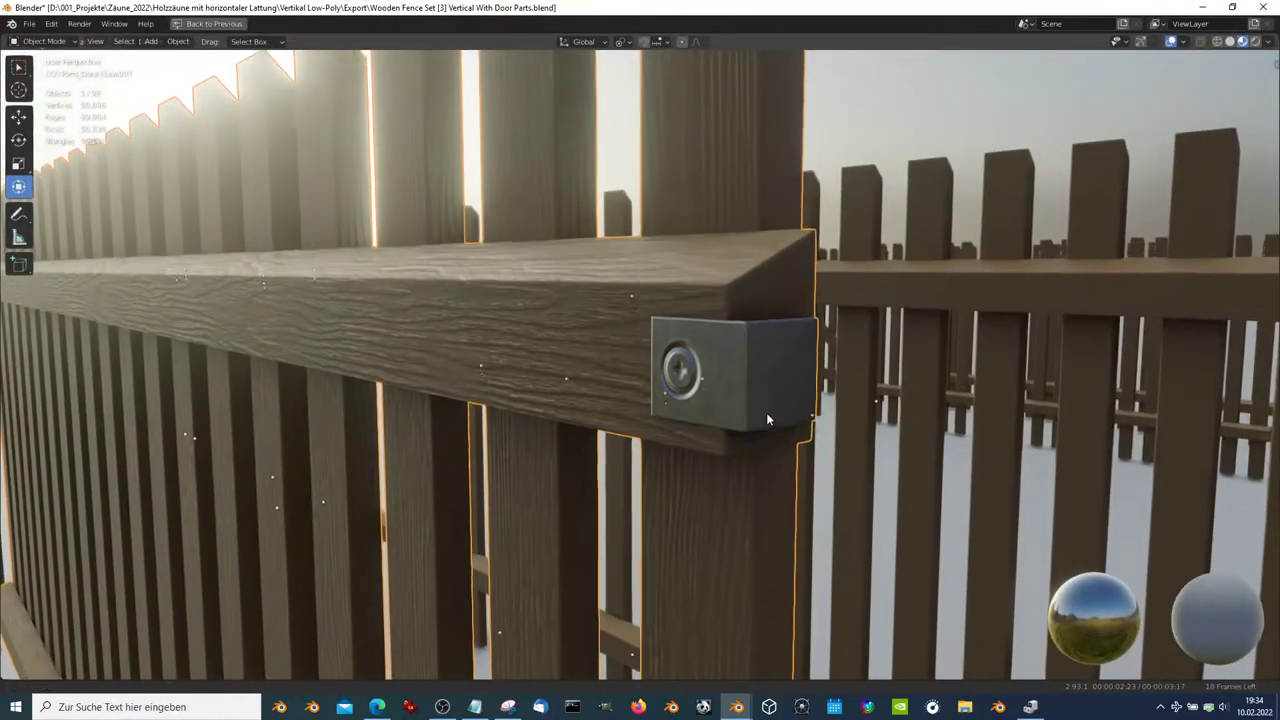
pyautogui.scroll(3, 766, 412)
pyautogui.moveTo(755, 374); pyautogui.dragTo(732, 322, button='middle')
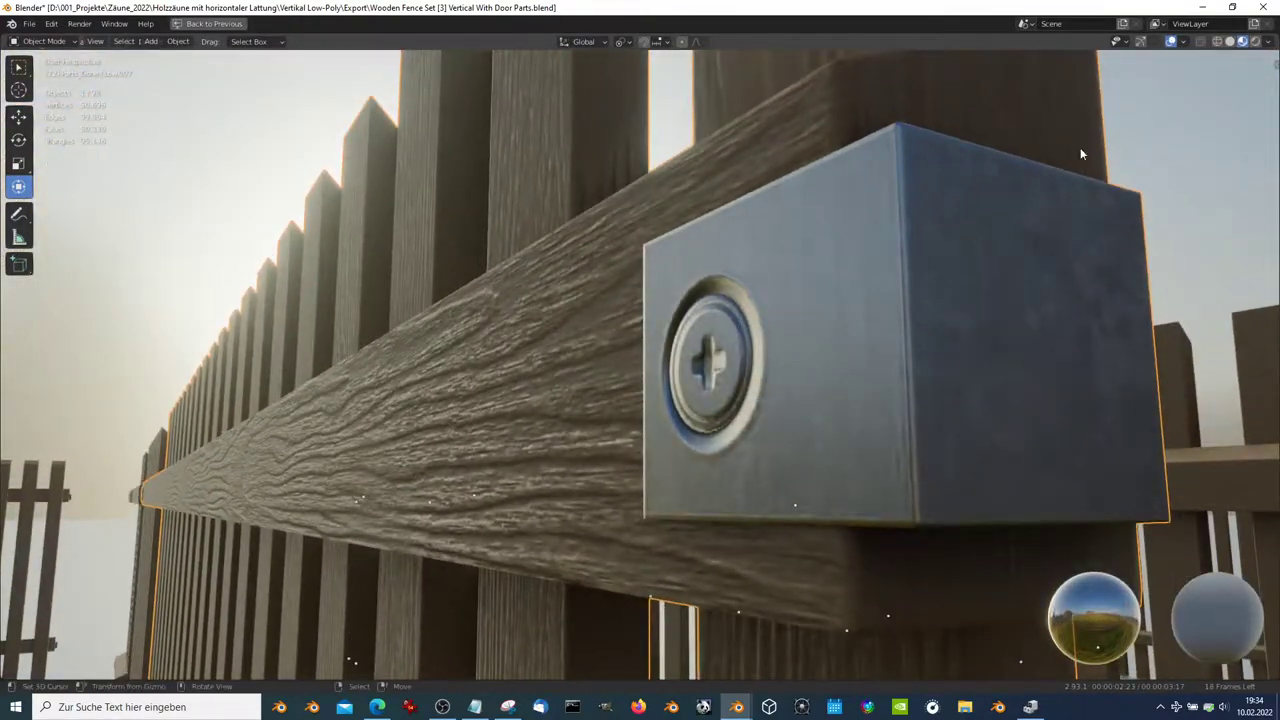
pyautogui.click(1268, 42)
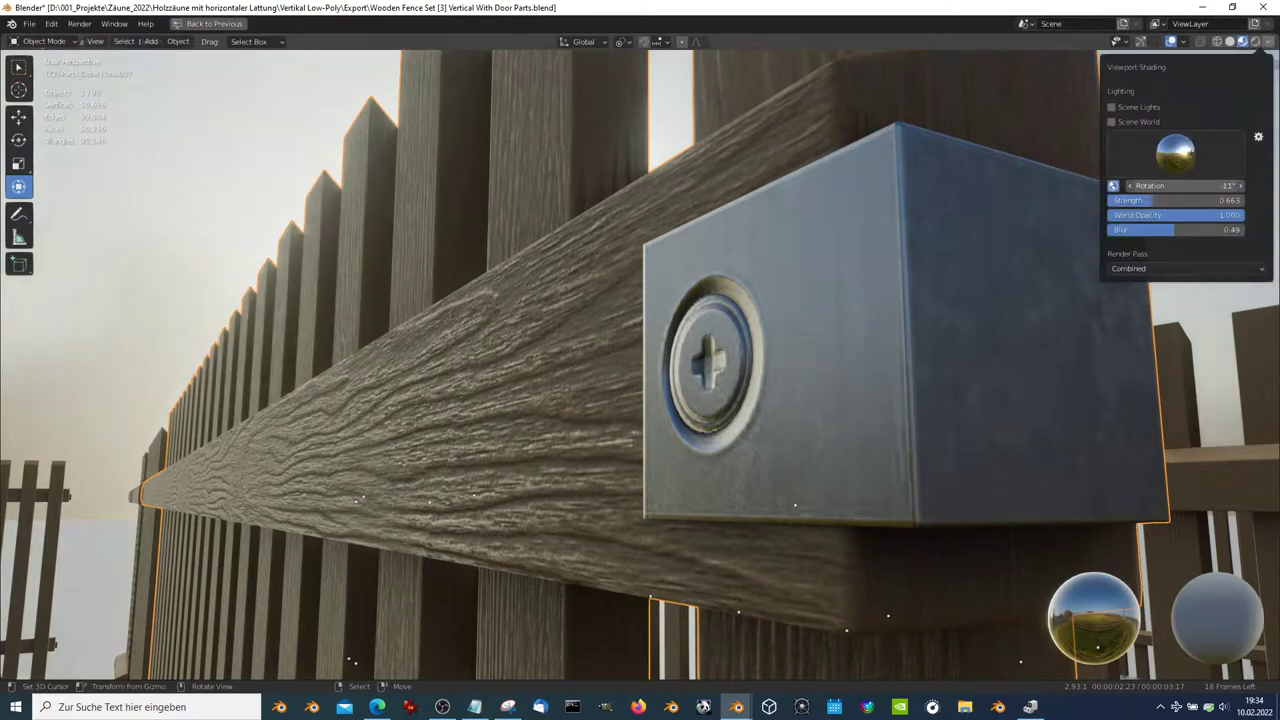
pyautogui.moveTo(1185, 185)
pyautogui.mouseDown()
pyautogui.moveTo(1230, 185)
pyautogui.moveTo(1170, 185)
pyautogui.mouseUp()
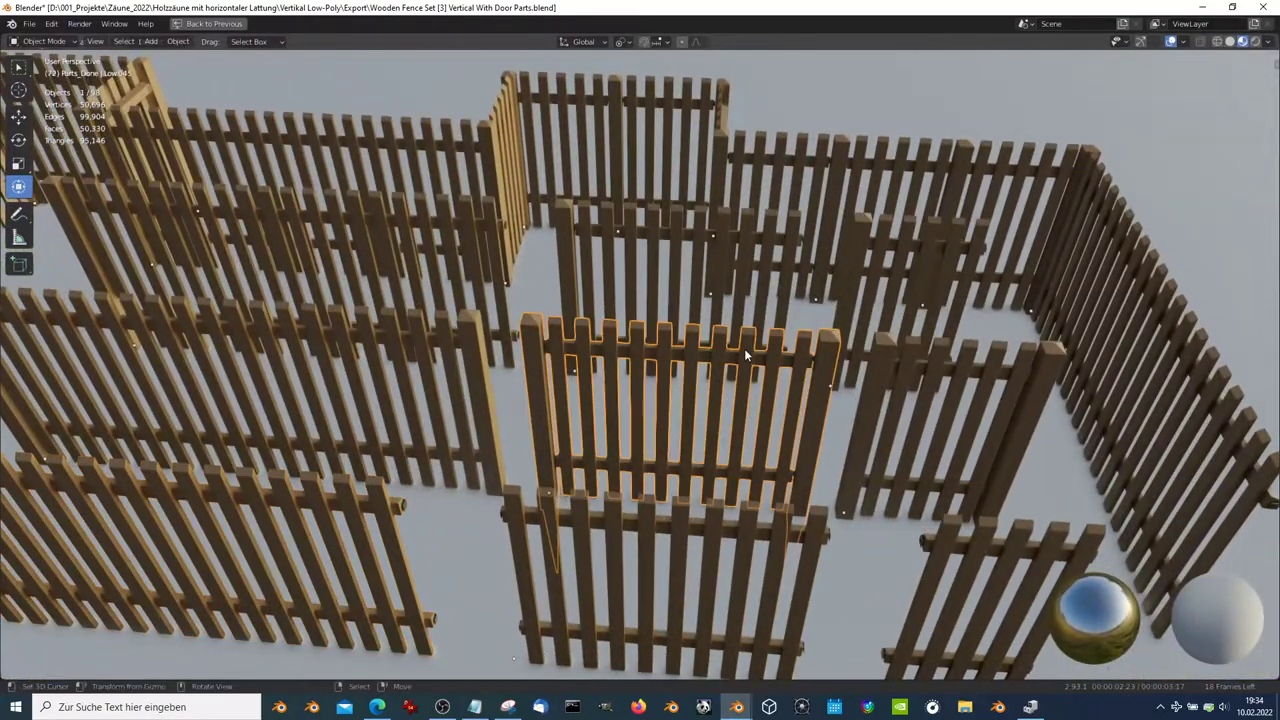
pyautogui.click(744, 348)
pyautogui.moveTo(719, 316); pyautogui.dragTo(709, 290, button='middle')
pyautogui.press('KP_Divide')
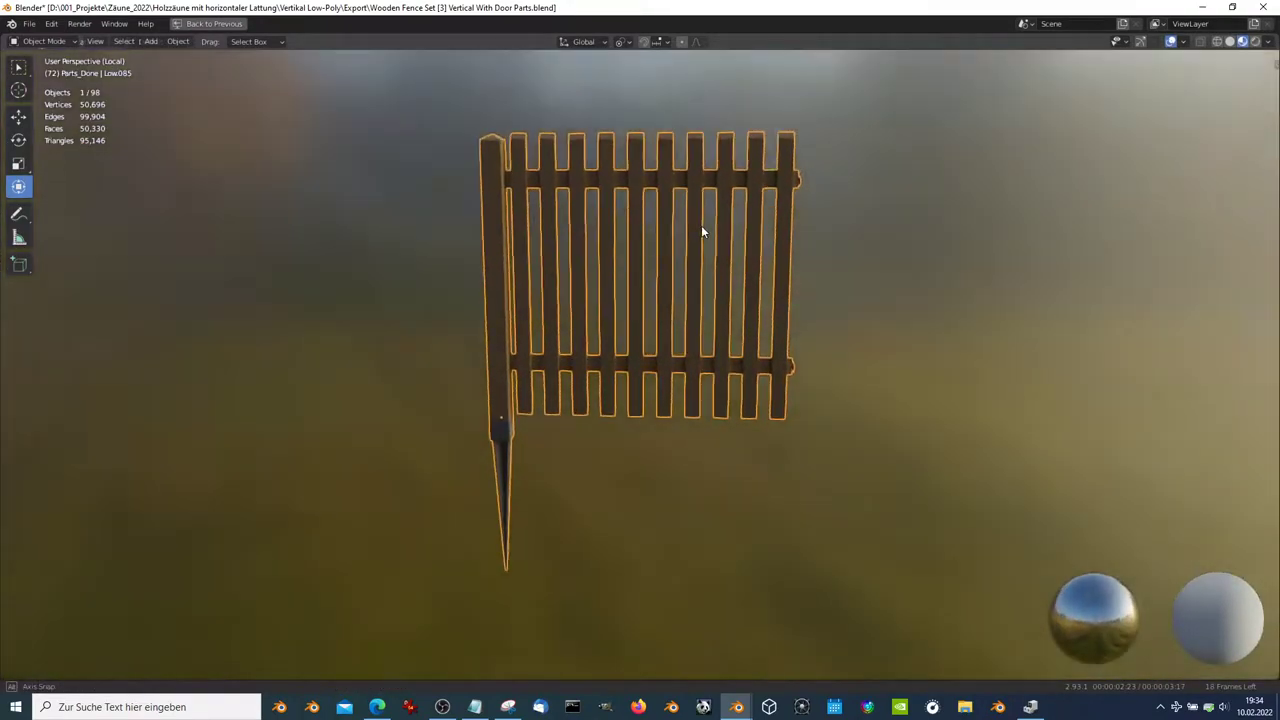
pyautogui.moveTo(700, 231)
pyautogui.mouseDown(button='middle')
pyautogui.moveTo(576, 285)
pyautogui.moveTo(505, 245)
pyautogui.mouseUp(button='middle')
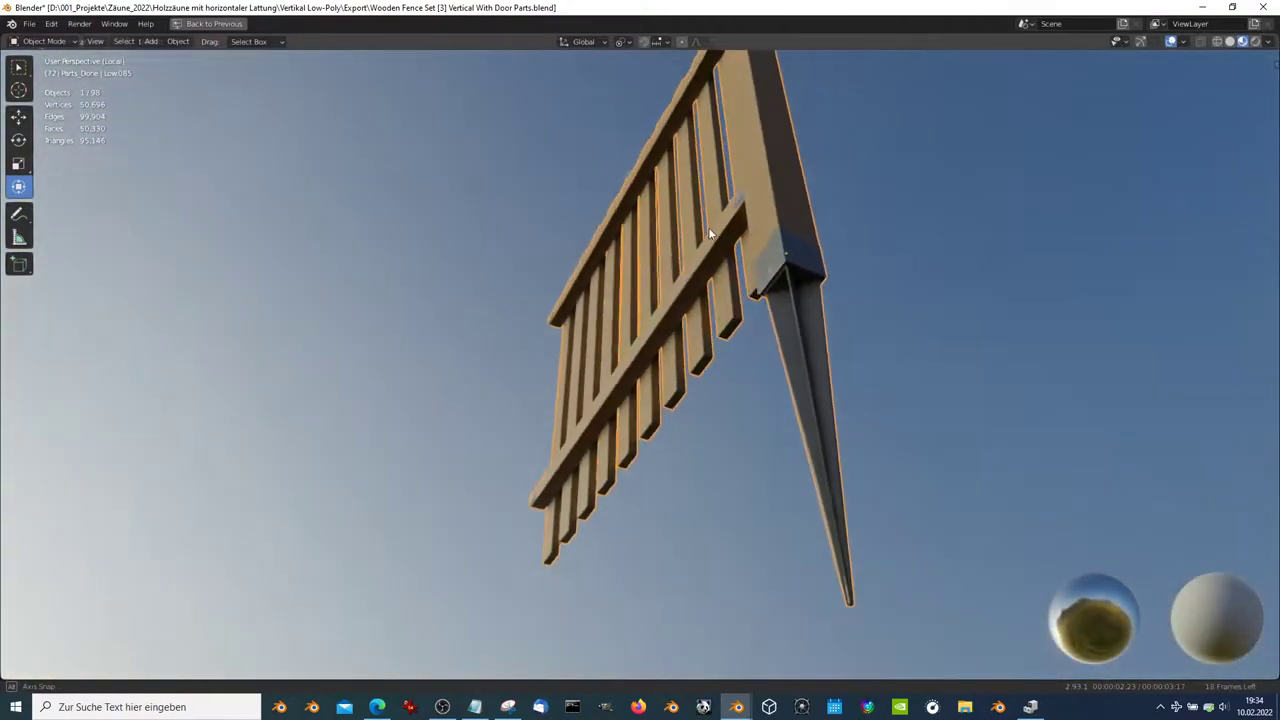
pyautogui.press('KP_Divide')
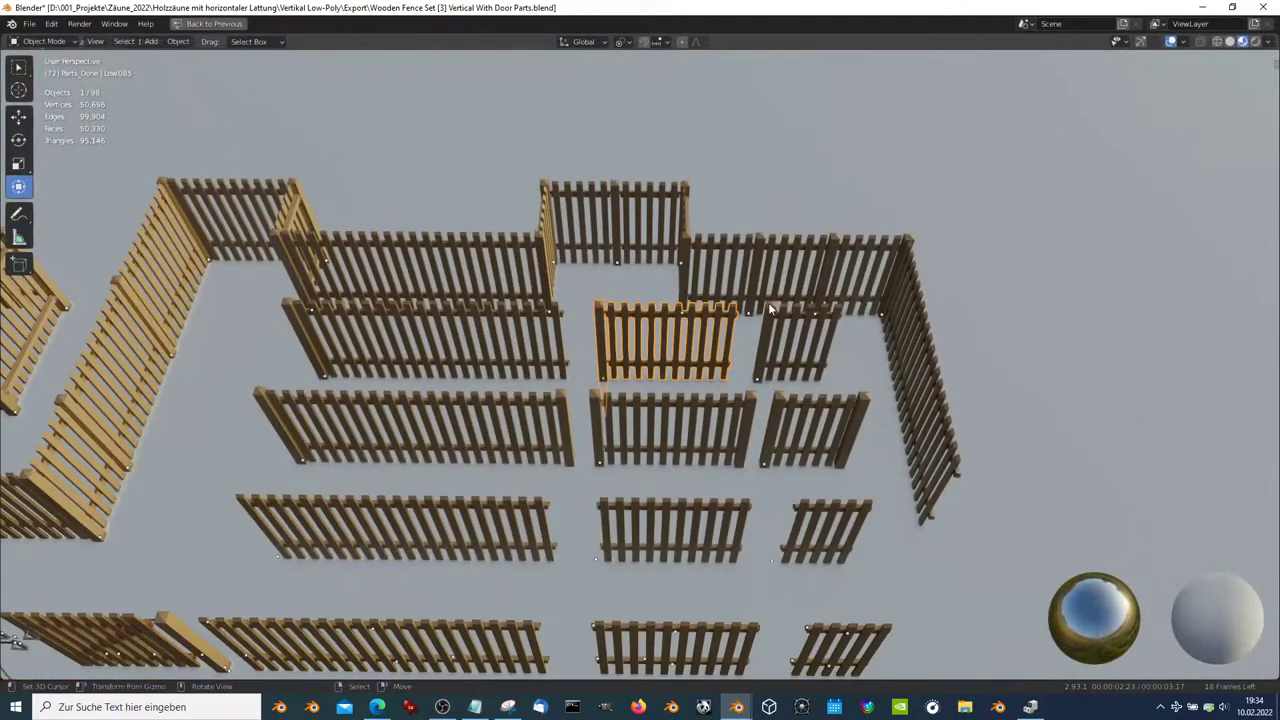
pyautogui.click(772, 318)
pyautogui.press('KP_Divide')
pyautogui.moveTo(609, 308)
pyautogui.mouseDown(button='middle')
pyautogui.moveTo(443, 266)
pyautogui.moveTo(349, 209)
pyautogui.mouseUp(button='middle')
pyautogui.press('KP_Divide')
pyautogui.press('KP_Divide')
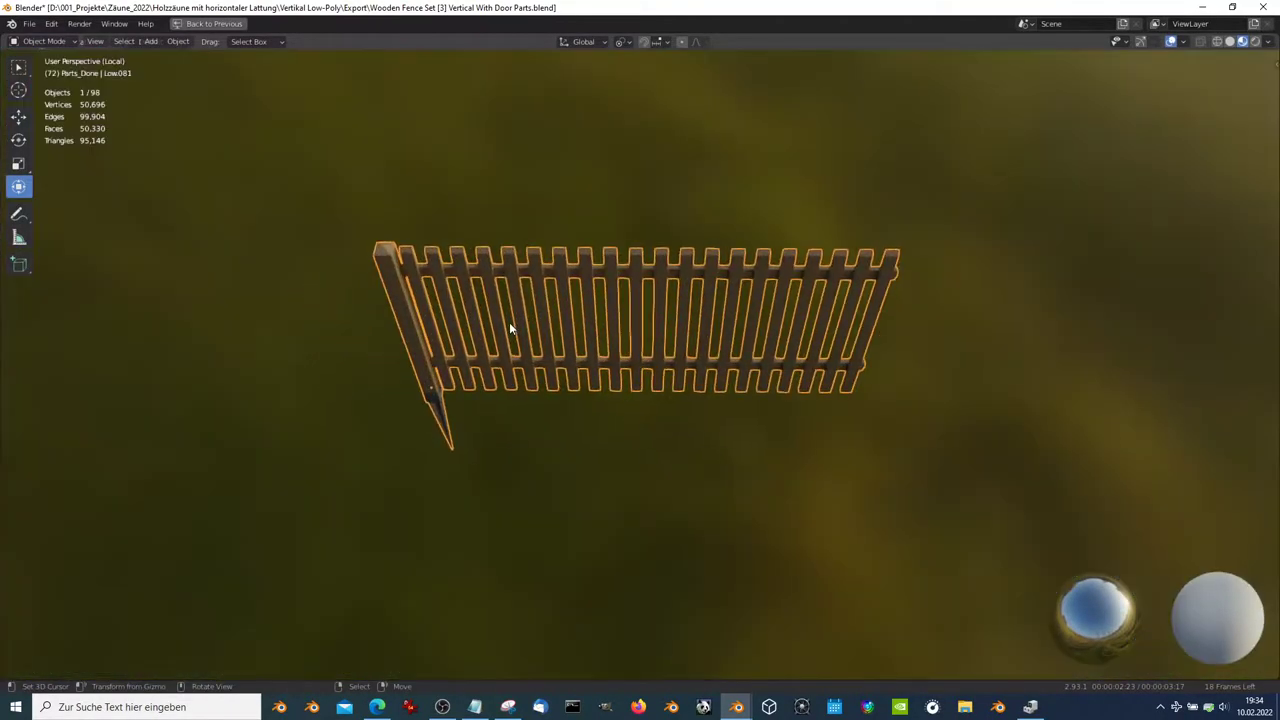
pyautogui.moveTo(509, 325)
pyautogui.mouseDown(button='middle')
pyautogui.moveTo(703, 289)
pyautogui.moveTo(914, 200)
pyautogui.moveTo(721, 187)
pyautogui.mouseUp(button='middle')
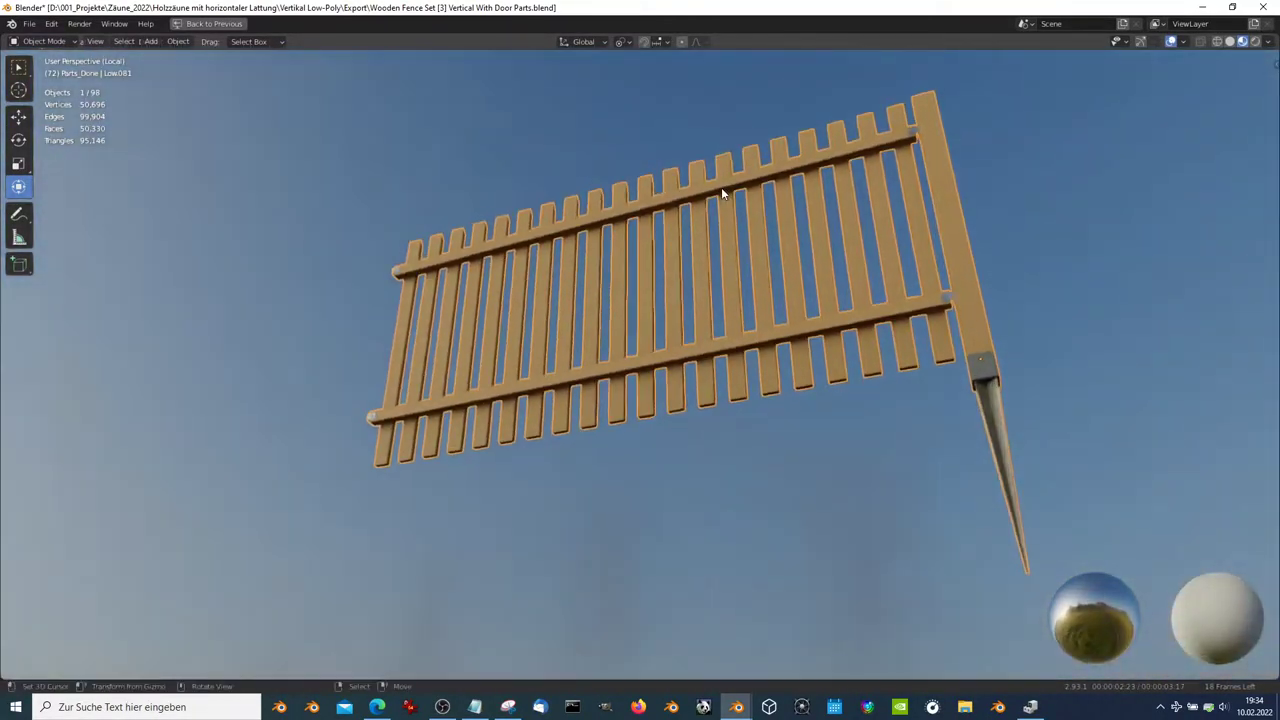
pyautogui.press('KP_Divide')
pyautogui.click(490, 427)
pyautogui.press('KP_Divide')
pyautogui.moveTo(535, 393)
pyautogui.mouseDown(button='middle')
pyautogui.moveTo(337, 306)
pyautogui.moveTo(90, 270)
pyautogui.mouseUp(button='middle')
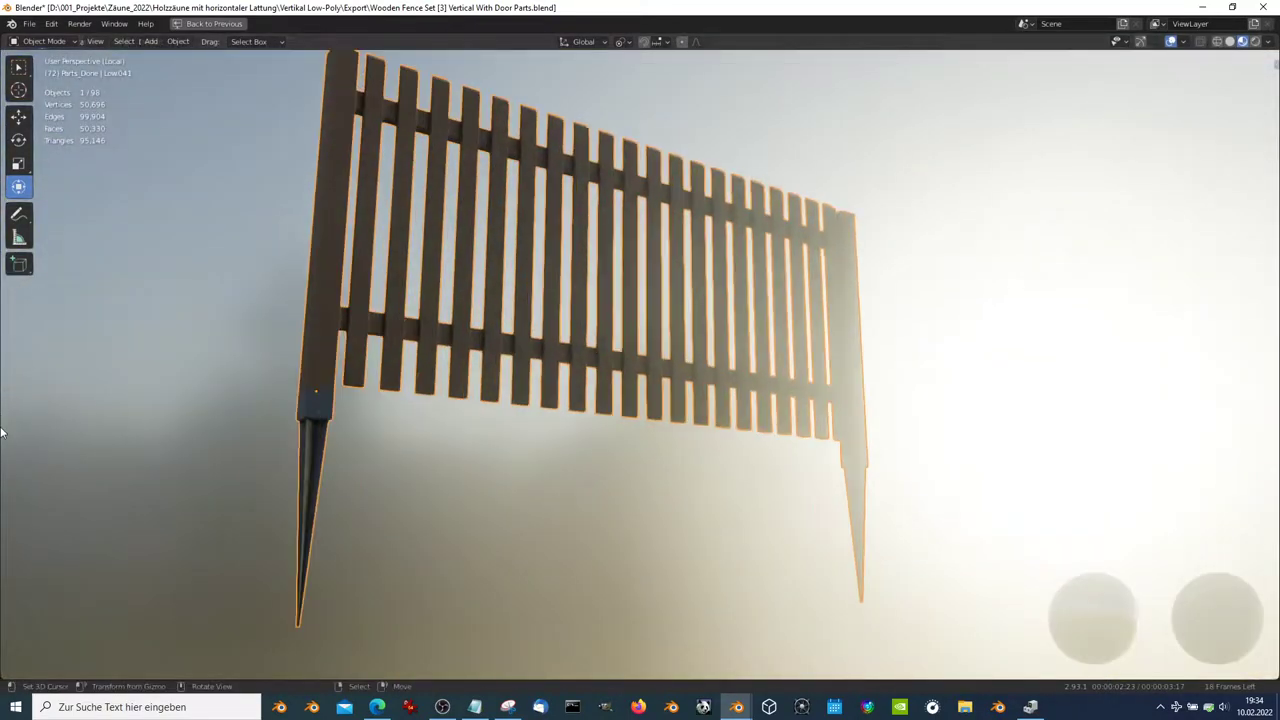
pyautogui.moveTo(481, 325)
pyautogui.mouseDown(button='middle')
pyautogui.moveTo(558, 296)
pyautogui.moveTo(520, 343)
pyautogui.mouseUp(button='middle')
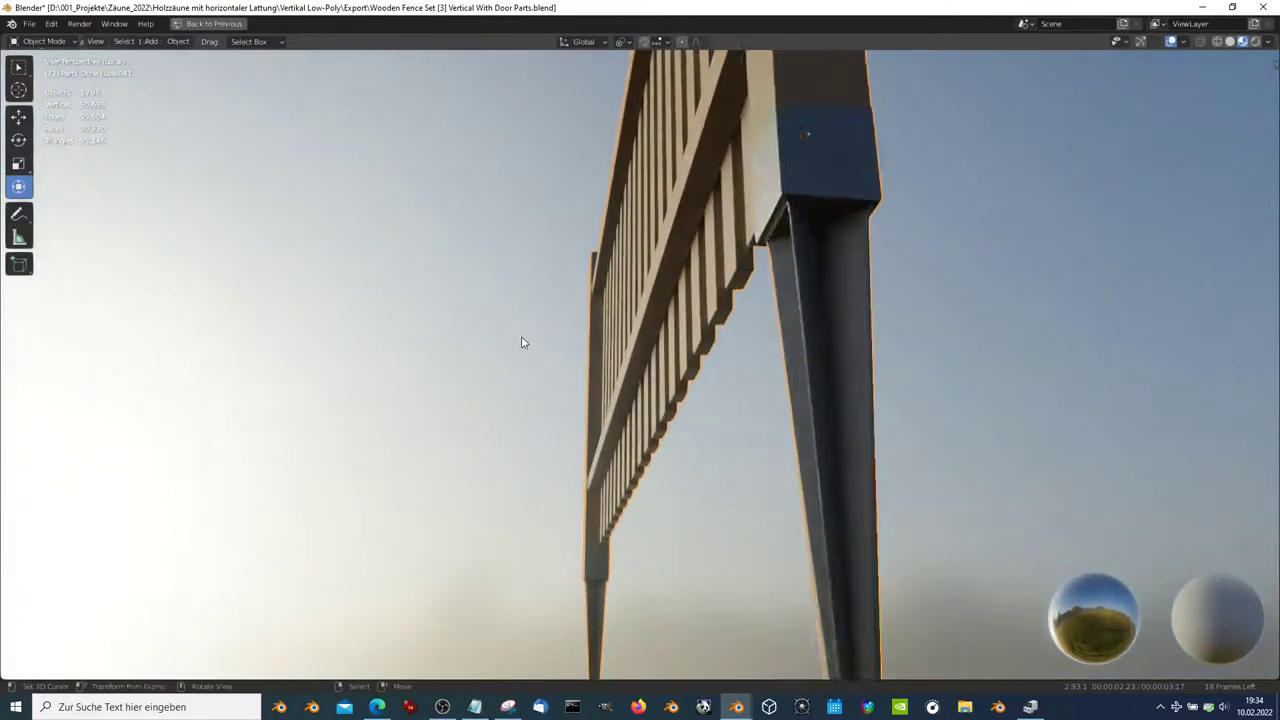
pyautogui.press('KP_Divide')
pyautogui.press('KP_Divide')
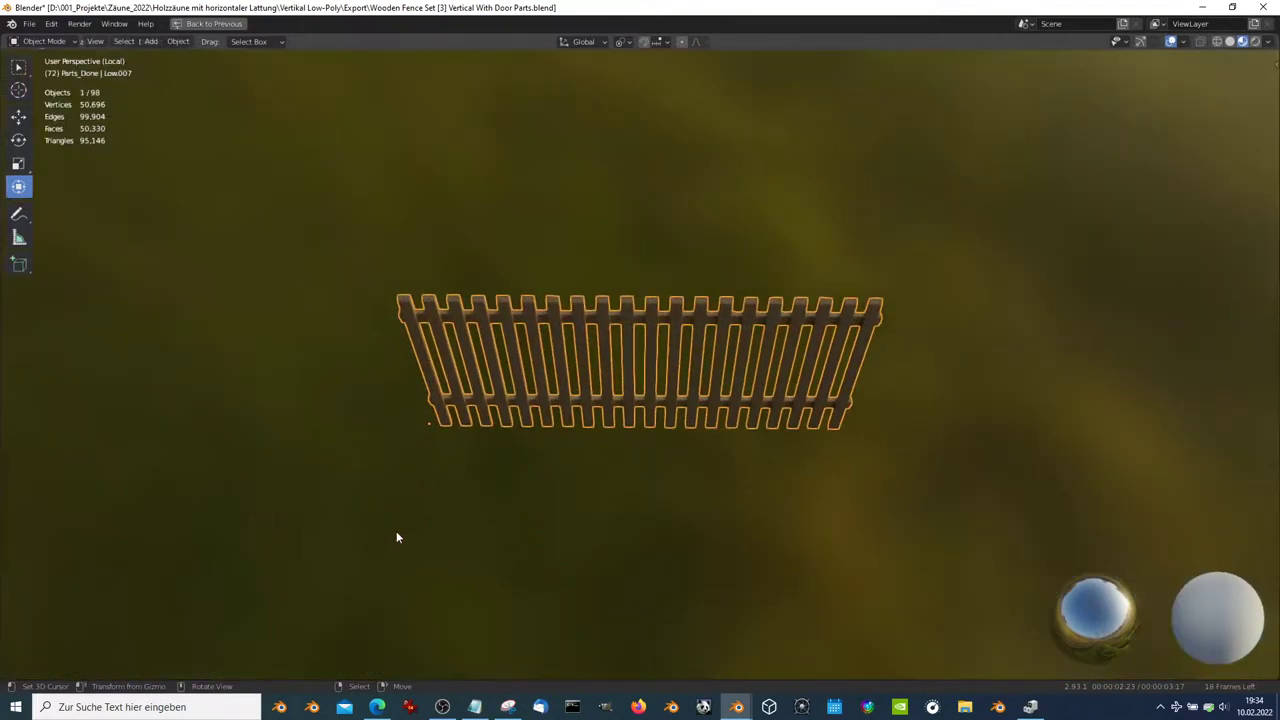
pyautogui.moveTo(396, 531)
pyautogui.mouseDown(button='middle')
pyautogui.moveTo(624, 372)
pyautogui.moveTo(444, 289)
pyautogui.moveTo(335, 302)
pyautogui.mouseUp(button='middle')
pyautogui.press('KP_Divide')
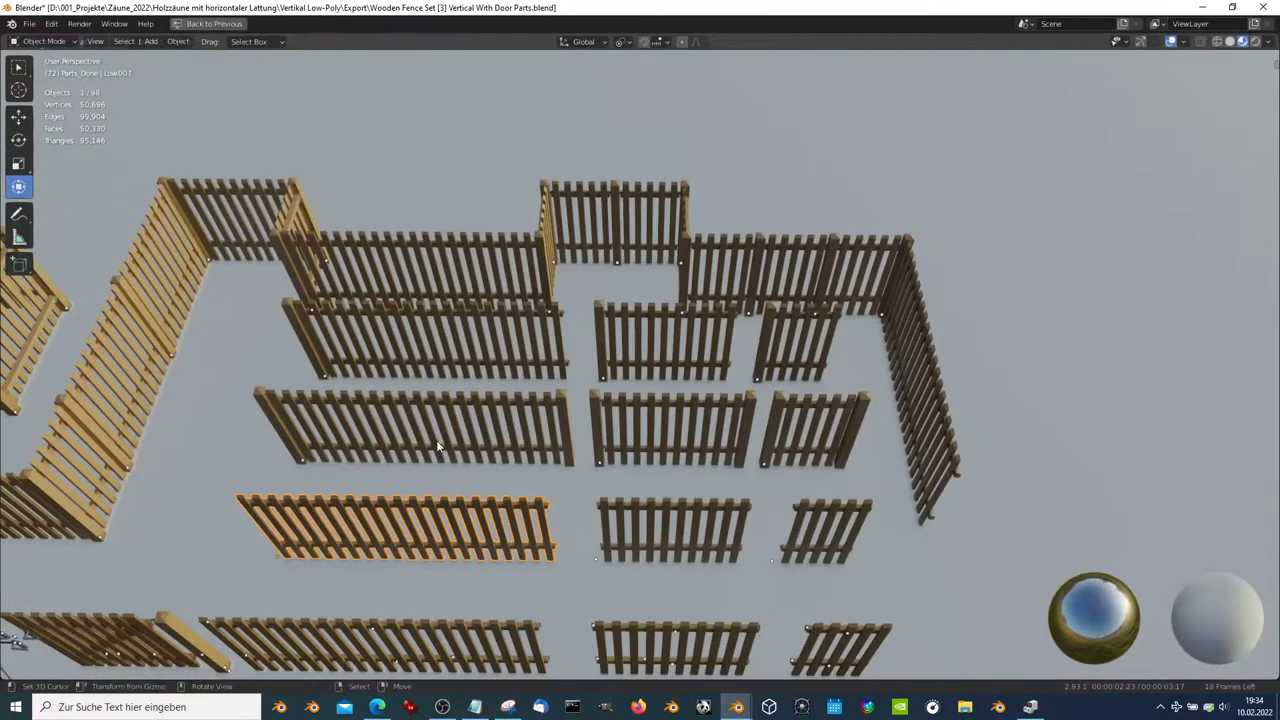
pyautogui.click(293, 561)
pyautogui.press('KP_Divide')
pyautogui.moveTo(778, 397)
pyautogui.mouseDown(button='middle')
pyautogui.moveTo(711, 371)
pyautogui.moveTo(589, 357)
pyautogui.moveTo(497, 269)
pyautogui.moveTo(594, 248)
pyautogui.moveTo(606, 231)
pyautogui.moveTo(550, 238)
pyautogui.moveTo(390, 340)
pyautogui.mouseUp(button='middle')
pyautogui.scroll(5, 589, 357)
pyautogui.scroll(-5, 497, 270)
pyautogui.press('KP_Divide')
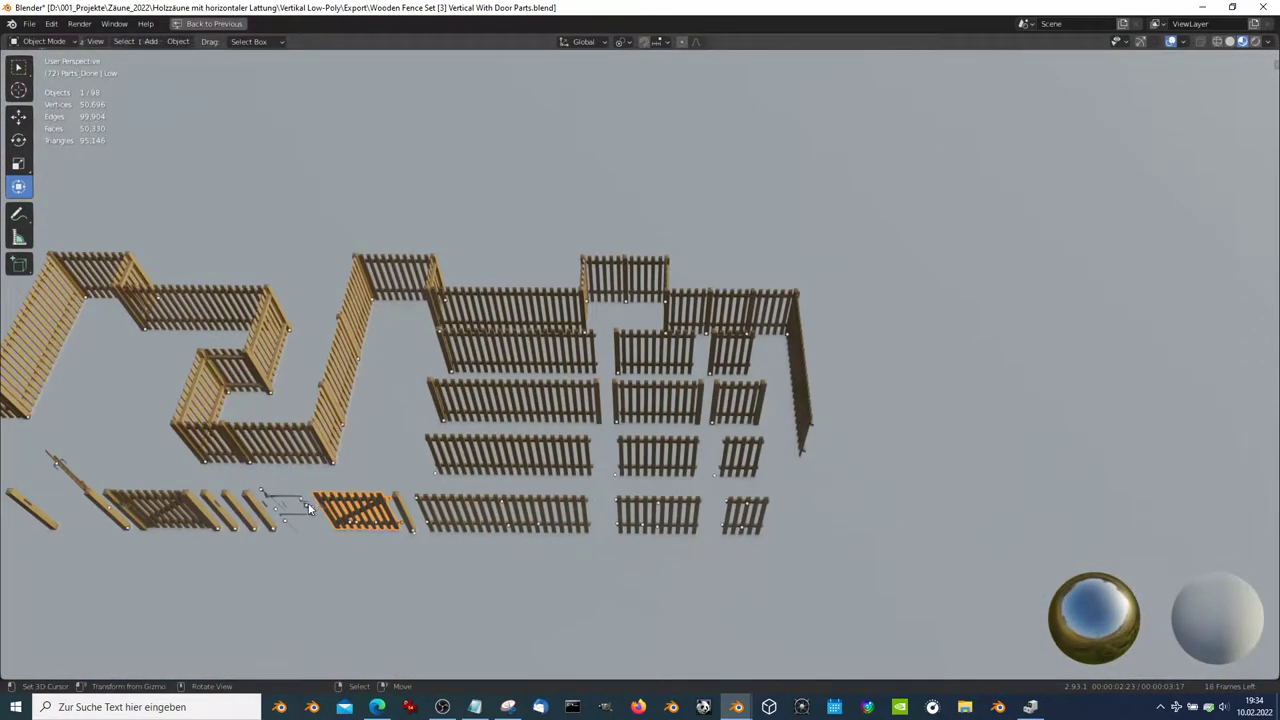
# - Isolate the door handle in Local View and orbit to a low close-up
pyautogui.click(308, 503)
pyautogui.press('KP_Divide')
pyautogui.moveTo(308, 503)
pyautogui.mouseDown(button='middle')
pyautogui.moveTo(648, 371)
pyautogui.moveTo(424, 261)
pyautogui.mouseUp(button='middle')
pyautogui.press('KP_Divide')
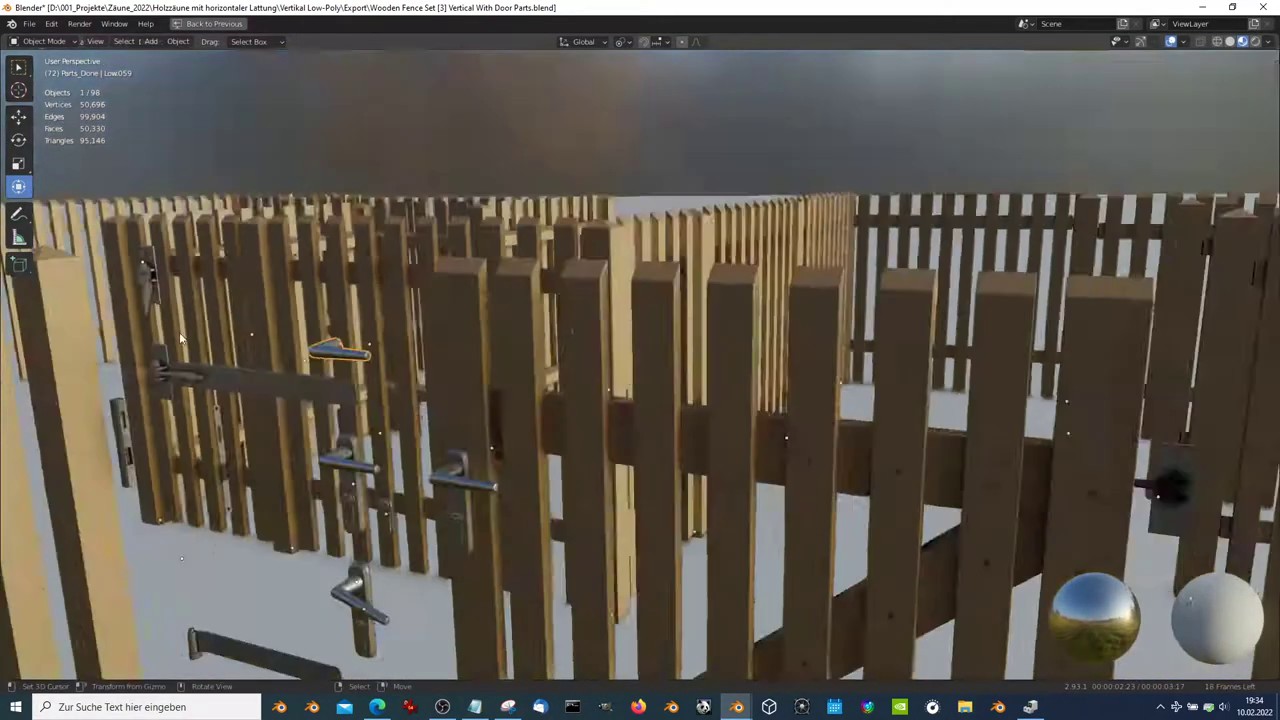
pyautogui.moveTo(295, 524); pyautogui.dragTo(368, 443, button='middle')
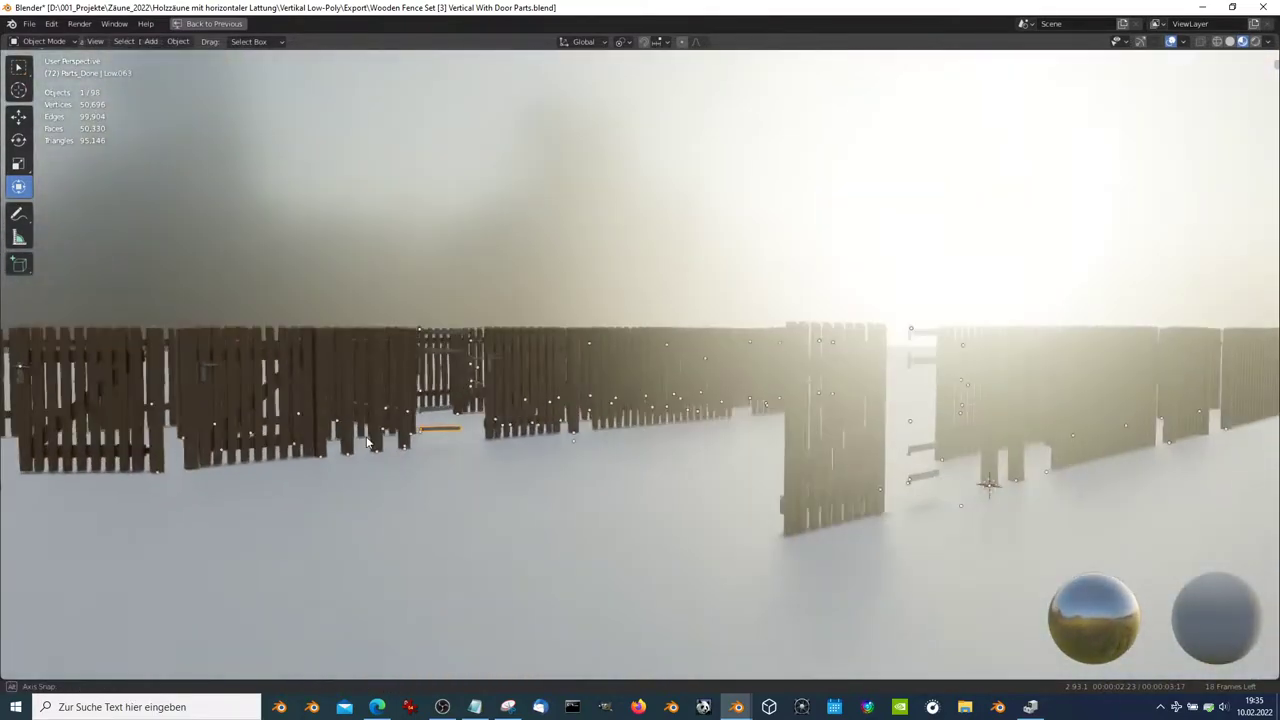
# - Isolate a hinge in Local View, frame it and orbit around it
pyautogui.press('KP_Divide')
pyautogui.press('KP_Divide')
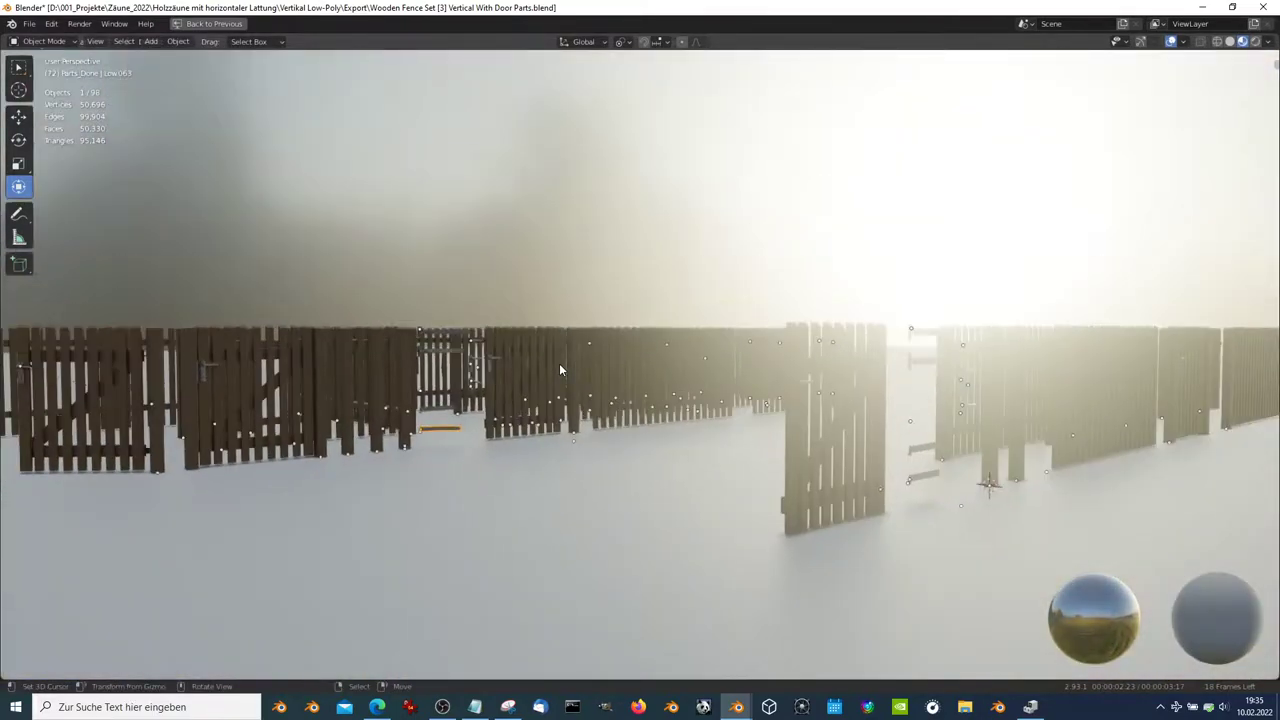
pyautogui.press('KP_Decimal')
pyautogui.press('KP_Divide')
pyautogui.moveTo(571, 357)
pyautogui.mouseDown(button='middle')
pyautogui.moveTo(620, 249)
pyautogui.moveTo(688, 222)
pyautogui.moveTo(1149, 246)
pyautogui.mouseUp(button='middle')
# - Isolate a fence post in Local View and orbit around it
pyautogui.press('KP_Divide')
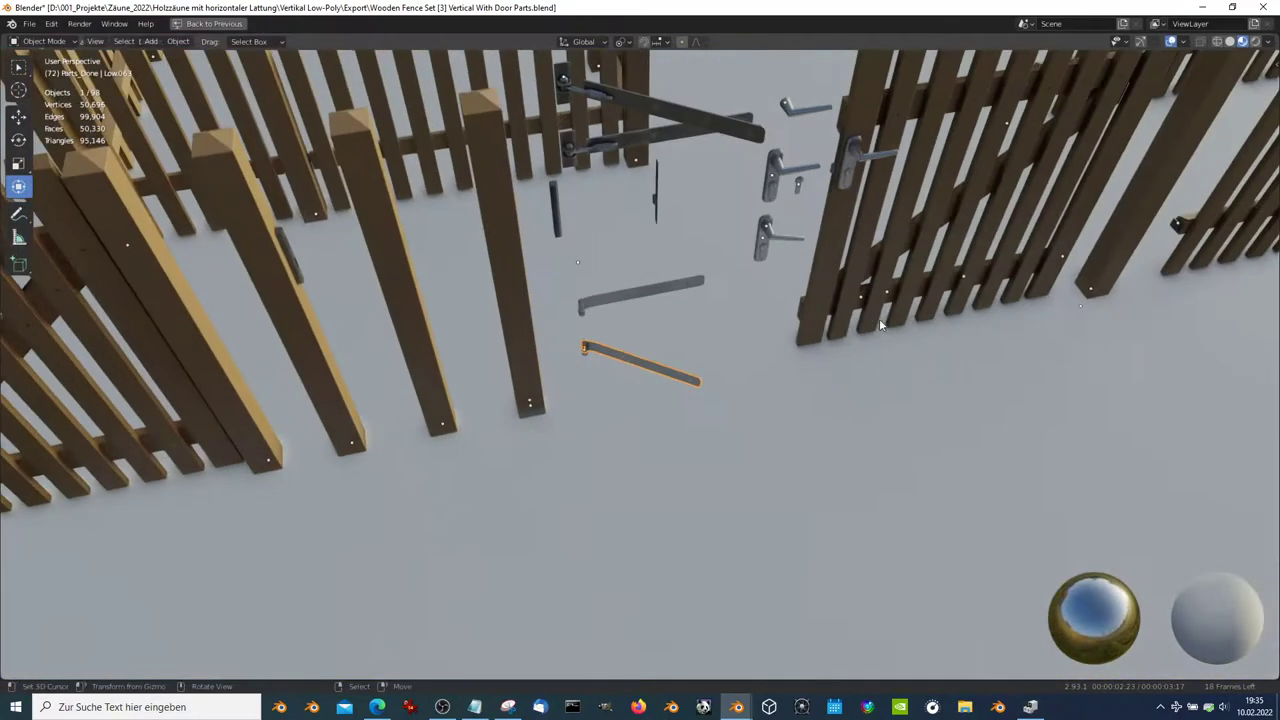
pyautogui.click(504, 249)
pyautogui.press('KP_Divide')
pyautogui.moveTo(522, 249)
pyautogui.mouseDown(button='middle')
pyautogui.moveTo(745, 264)
pyautogui.moveTo(625, 261)
pyautogui.moveTo(367, 325)
pyautogui.mouseUp(button='middle')
pyautogui.press('KP_Divide')
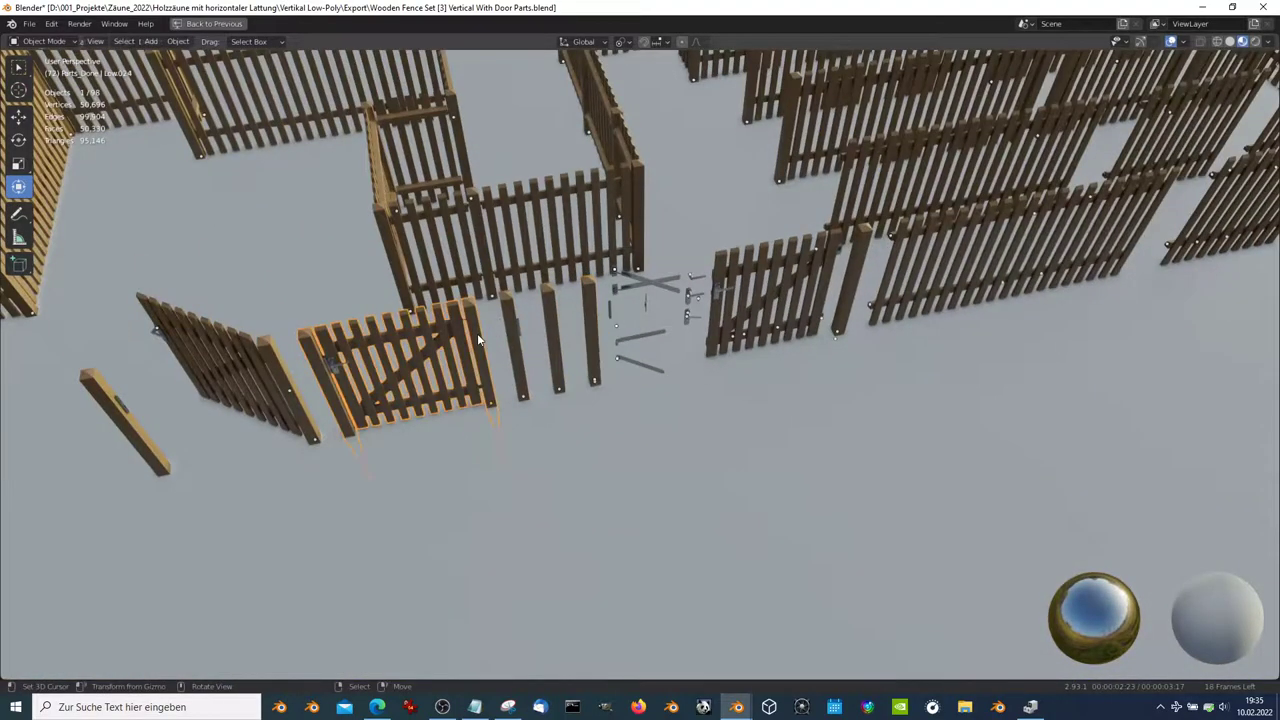
# - Isolate the gate from a low angle, then isolate a single fence post
pyautogui.press('KP_Divide')
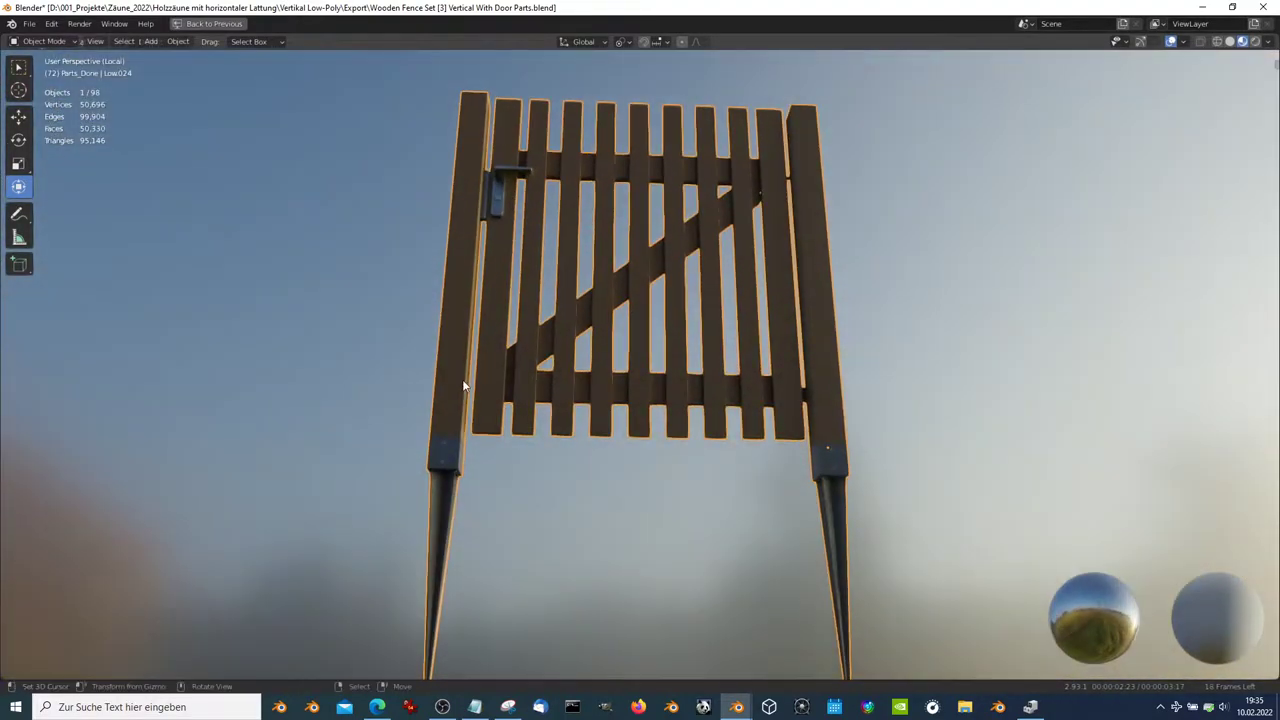
pyautogui.moveTo(462, 379)
pyautogui.mouseDown(button='middle')
pyautogui.moveTo(716, 354)
pyautogui.moveTo(868, 472)
pyautogui.moveTo(880, 412)
pyautogui.moveTo(640, 284)
pyautogui.mouseUp(button='middle')
pyautogui.press('KP_Divide')
pyautogui.scroll(3, 640, 284)
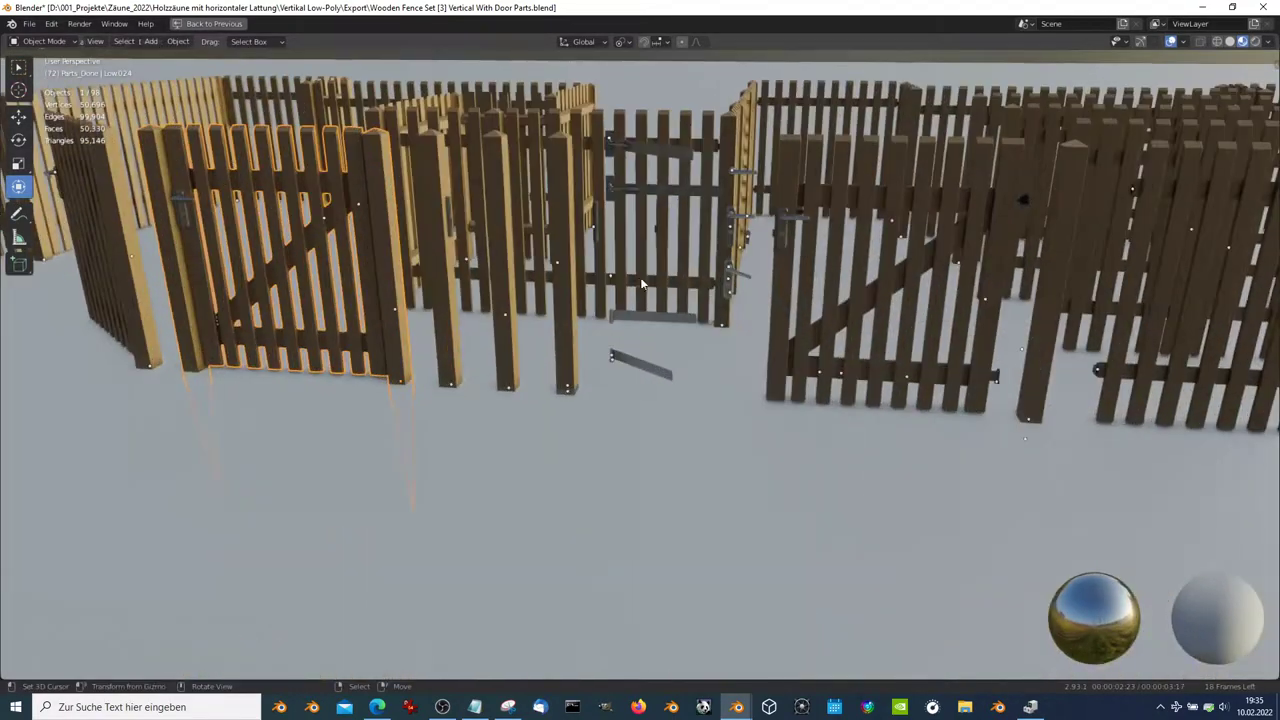
pyautogui.click(492, 133)
pyautogui.press('KP_Divide')
# - Select the braced gate, view the fences from above, then isolate the door handle facing front
pyautogui.press('KP_Divide')
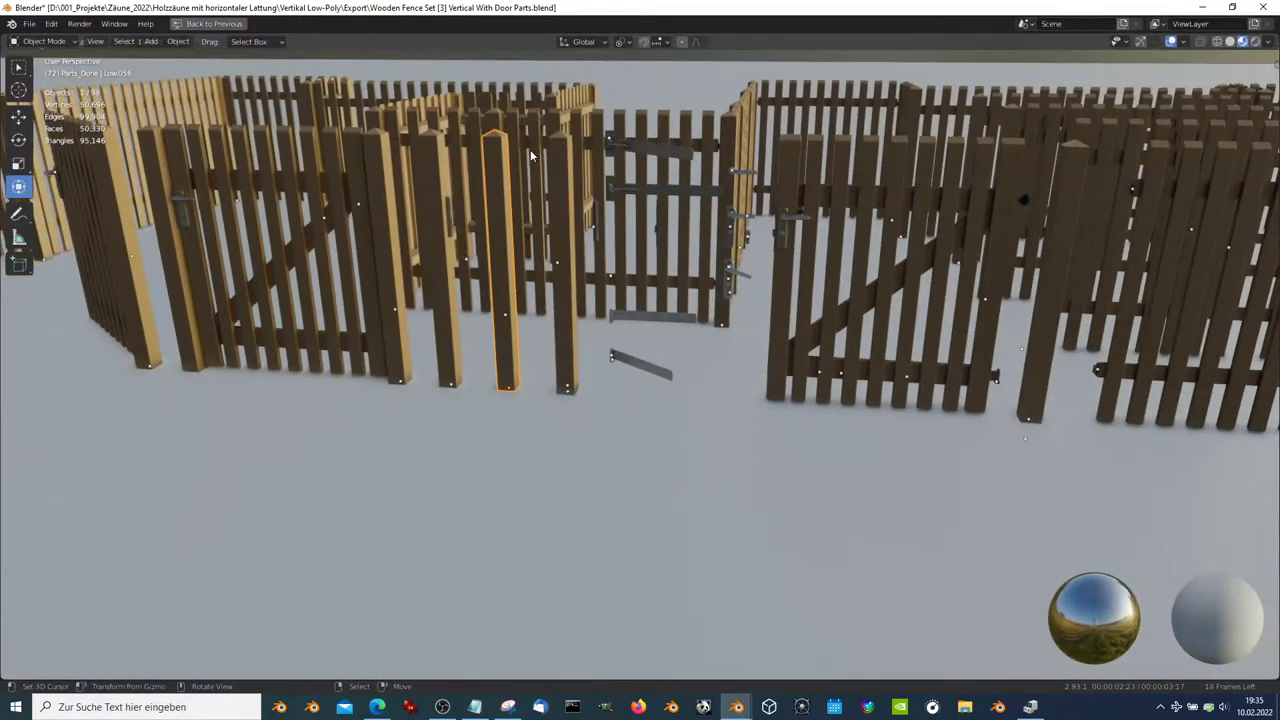
pyautogui.click(867, 170)
pyautogui.press('KP_Divide')
pyautogui.press('KP_Divide')
pyautogui.scroll(-3, 930, 188)
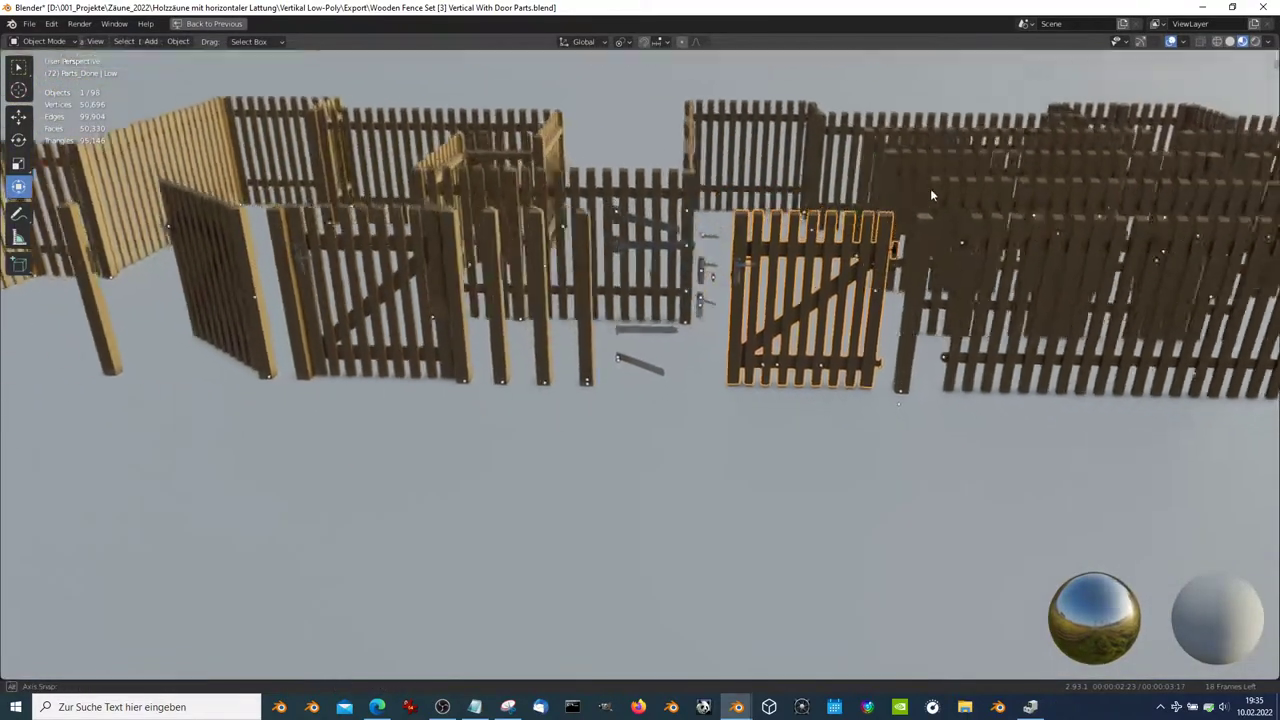
pyautogui.moveTo(930, 188); pyautogui.dragTo(974, 216, button='middle')
pyautogui.scroll(3, 640, 362)
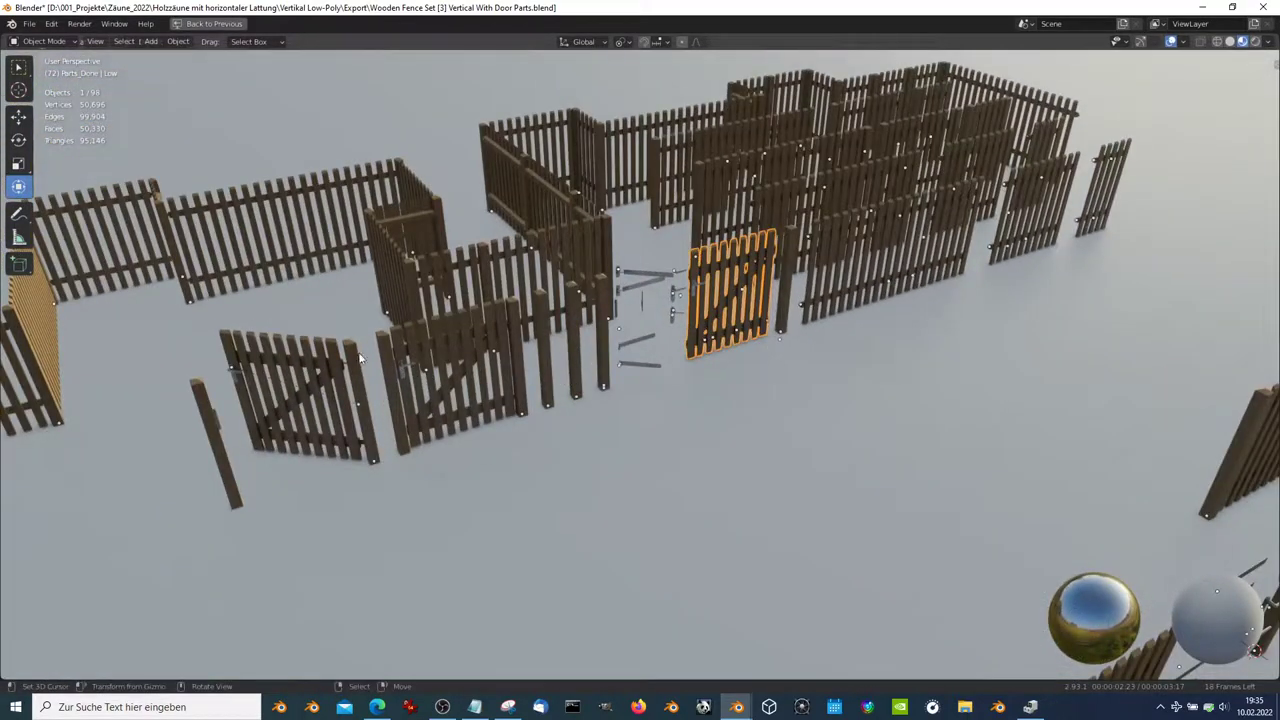
pyautogui.click(674, 292)
pyautogui.press('KP_Divide')
pyautogui.moveTo(725, 392)
pyautogui.mouseDown(button='middle')
pyautogui.moveTo(694, 277)
pyautogui.moveTo(306, 346)
pyautogui.moveTo(137, 354)
pyautogui.mouseUp(button='middle')
# - Isolate another door handle and orbit closer along its shaft
pyautogui.press('KP_Divide')
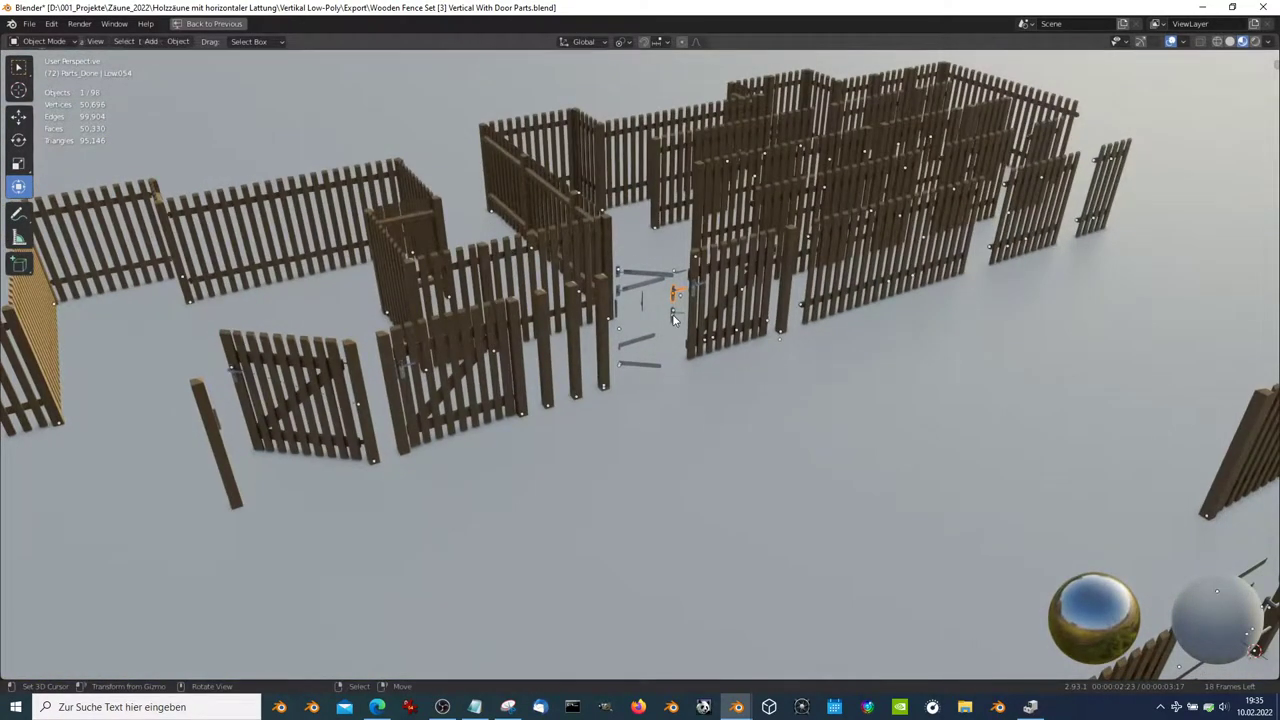
pyautogui.click(674, 318)
pyautogui.press('KP_Divide')
pyautogui.moveTo(674, 320)
pyautogui.mouseDown(button='middle')
pyautogui.moveTo(691, 351)
pyautogui.moveTo(706, 231)
pyautogui.moveTo(992, 308)
pyautogui.moveTo(1188, 317)
pyautogui.moveTo(971, 249)
pyautogui.mouseUp(button='middle')
pyautogui.scroll(5, 860, 320)
pyautogui.moveTo(757, 391)
pyautogui.mouseDown(button='middle')
pyautogui.moveTo(716, 286)
pyautogui.moveTo(706, 342)
pyautogui.mouseUp(button='middle')
pyautogui.press('KP_Divide')
# - Isolate the door plate in Local View and orbit around it
pyautogui.press('KP_Divide')
pyautogui.moveTo(677, 323)
pyautogui.mouseDown(button='middle')
pyautogui.moveTo(570, 284)
pyautogui.moveTo(748, 292)
pyautogui.mouseUp(button='middle')
pyautogui.press('KP_Divide')
pyautogui.press('KP_Divide')
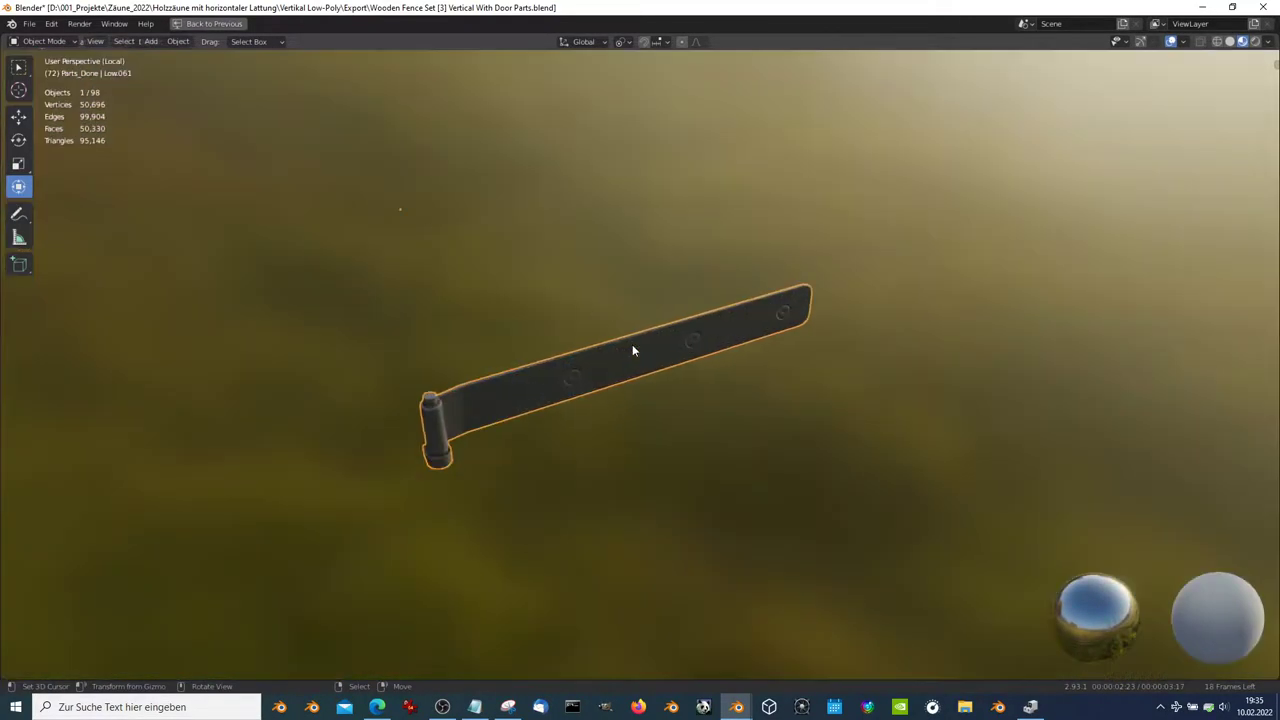
pyautogui.moveTo(632, 344)
pyautogui.mouseDown(button='middle')
pyautogui.moveTo(676, 375)
pyautogui.moveTo(568, 310)
pyautogui.moveTo(139, 347)
pyautogui.mouseUp(button='middle')
pyautogui.press('KP_Divide')
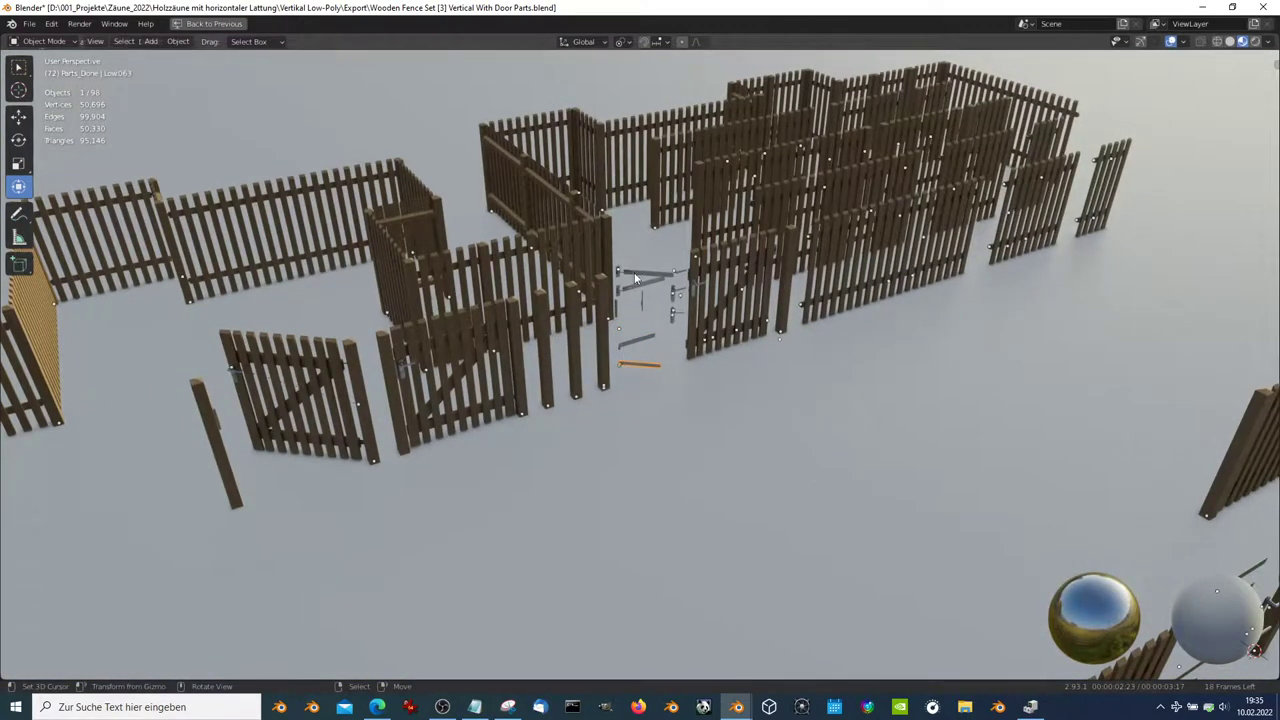
# - Isolate the upper hinge strap and orbit along its length
pyautogui.click(620, 292)
pyautogui.press('KP_Divide')
pyautogui.moveTo(600, 453)
pyautogui.mouseDown(button='middle')
pyautogui.moveTo(608, 352)
pyautogui.moveTo(751, 399)
pyautogui.moveTo(996, 390)
pyautogui.mouseUp(button='middle')
pyautogui.scroll(3, 598, 354)
pyautogui.scroll(3, 622, 375)
pyautogui.moveTo(622, 375)
pyautogui.mouseDown(button='middle')
pyautogui.moveTo(694, 374)
pyautogui.moveTo(774, 286)
pyautogui.moveTo(843, 394)
pyautogui.moveTo(657, 388)
pyautogui.mouseUp(button='middle')
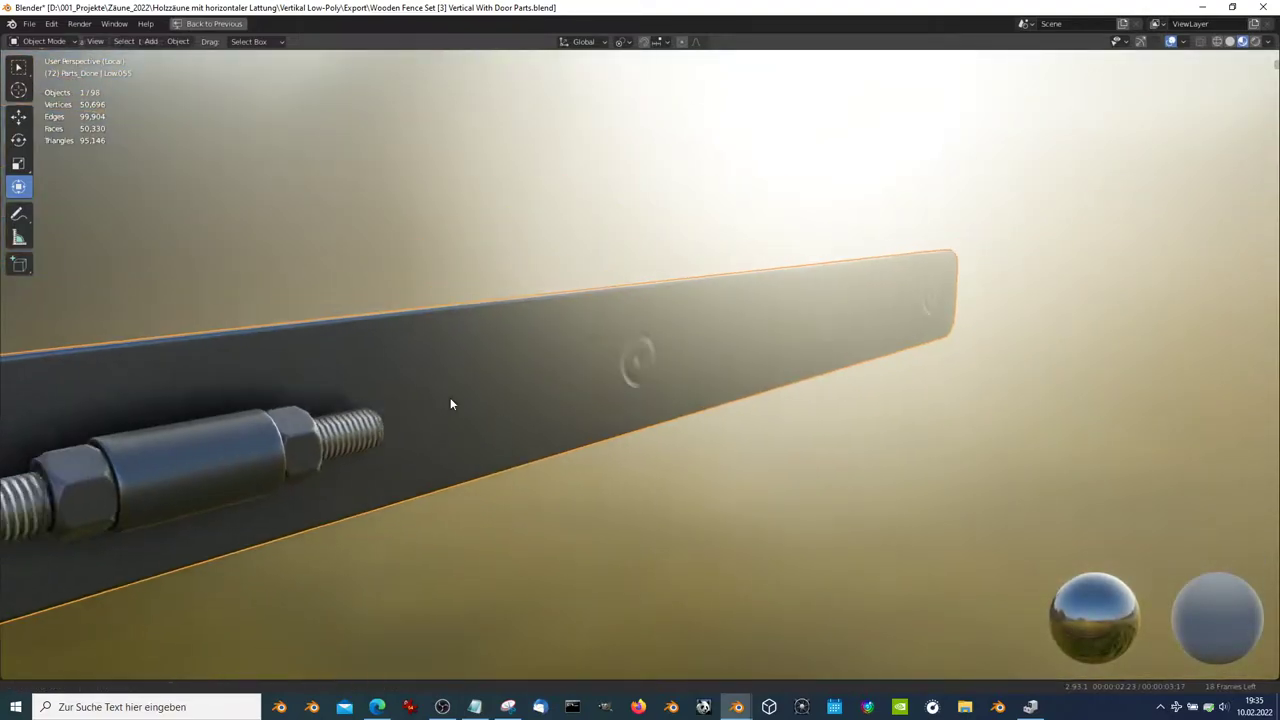
pyautogui.moveTo(450, 403); pyautogui.dragTo(842, 303, button='middle')
pyautogui.scroll(-3, 842, 303)
pyautogui.press('KP_Divide')
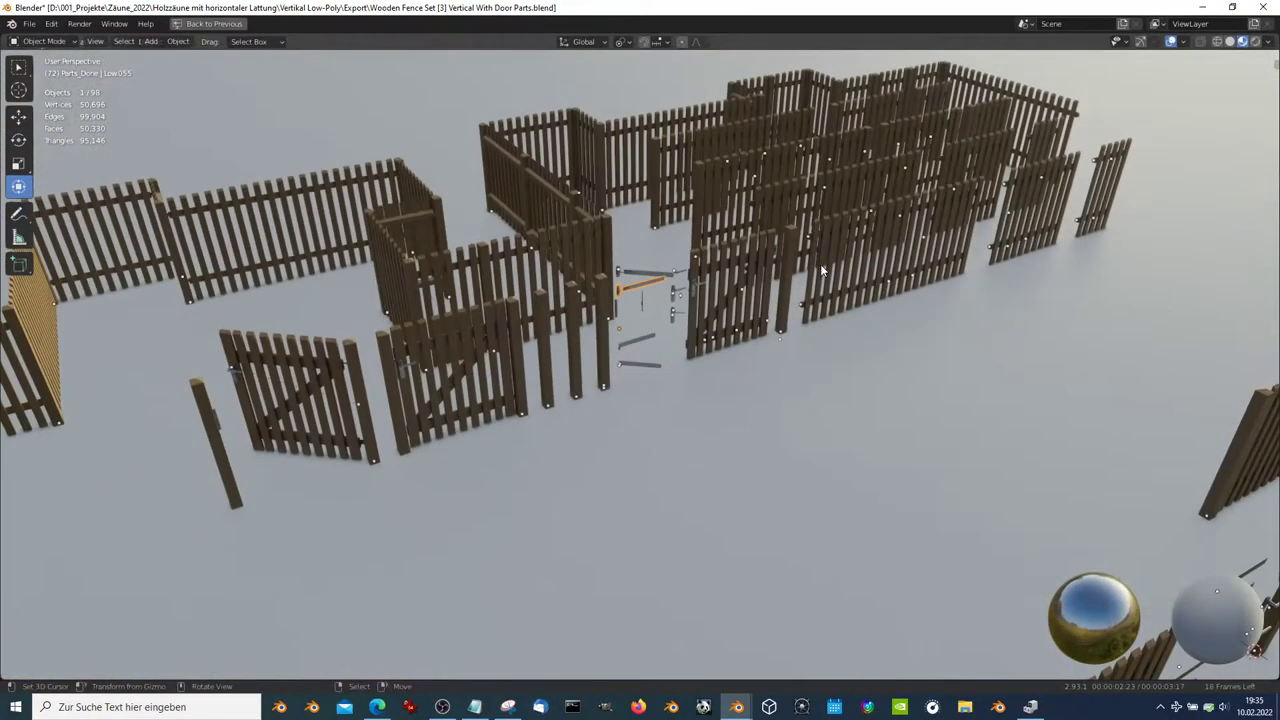
# - Re-isolate the strap to view its front, then isolate and orbit a post
pyautogui.scroll(3, 682, 251)
pyautogui.press('KP_Divide')
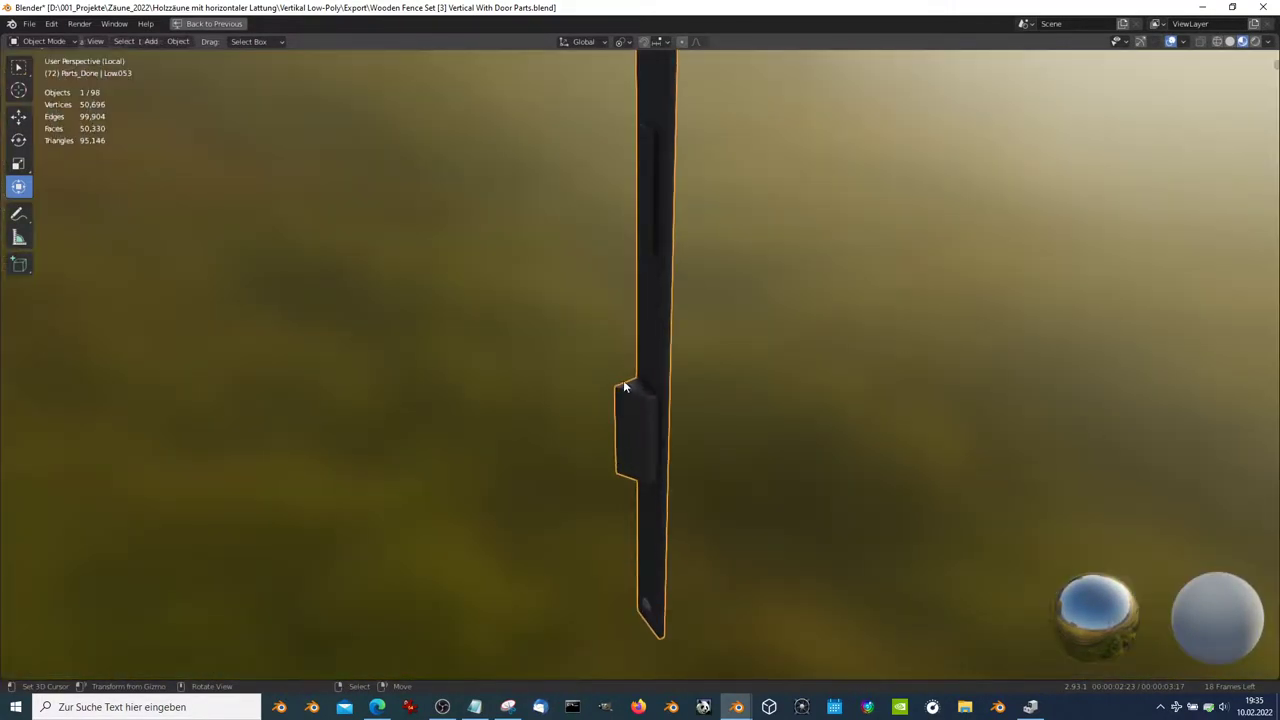
pyautogui.moveTo(624, 386)
pyautogui.mouseDown(button='middle')
pyautogui.moveTo(751, 306)
pyautogui.moveTo(806, 229)
pyautogui.moveTo(182, 370)
pyautogui.moveTo(88, 355)
pyautogui.moveTo(543, 248)
pyautogui.mouseUp(button='middle')
pyautogui.press('KP_Divide')
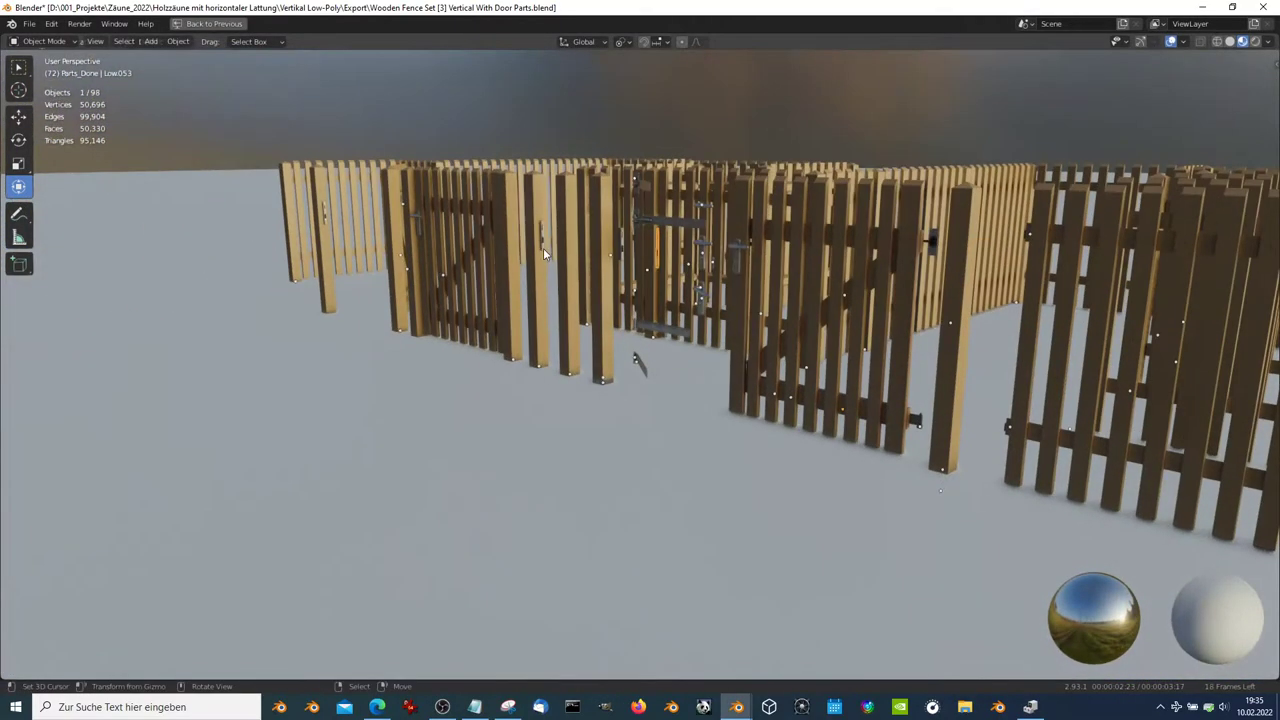
pyautogui.press('KP_Divide')
pyautogui.moveTo(623, 242)
pyautogui.mouseDown(button='middle')
pyautogui.moveTo(678, 337)
pyautogui.moveTo(542, 312)
pyautogui.moveTo(138, 347)
pyautogui.mouseUp(button='middle')
pyautogui.press('KP_Divide')
# - Delete the ground plane, then isolate a ground spike under the fence
pyautogui.moveTo(257, 314)
pyautogui.mouseDown(button='middle')
pyautogui.moveTo(493, 292)
pyautogui.moveTo(686, 380)
pyautogui.moveTo(800, 355)
pyautogui.moveTo(768, 418)
pyautogui.moveTo(731, 427)
pyautogui.moveTo(780, 455)
pyautogui.moveTo(682, 391)
pyautogui.moveTo(520, 401)
pyautogui.mouseUp(button='middle')
pyautogui.press('Delete')
pyautogui.click(805, 420)
pyautogui.click(800, 423)
pyautogui.press('KP_Divide')
# - Zoom up along the ground spike and enter Edit Mode on the post's mesh
pyautogui.scroll(3, 640, 232)
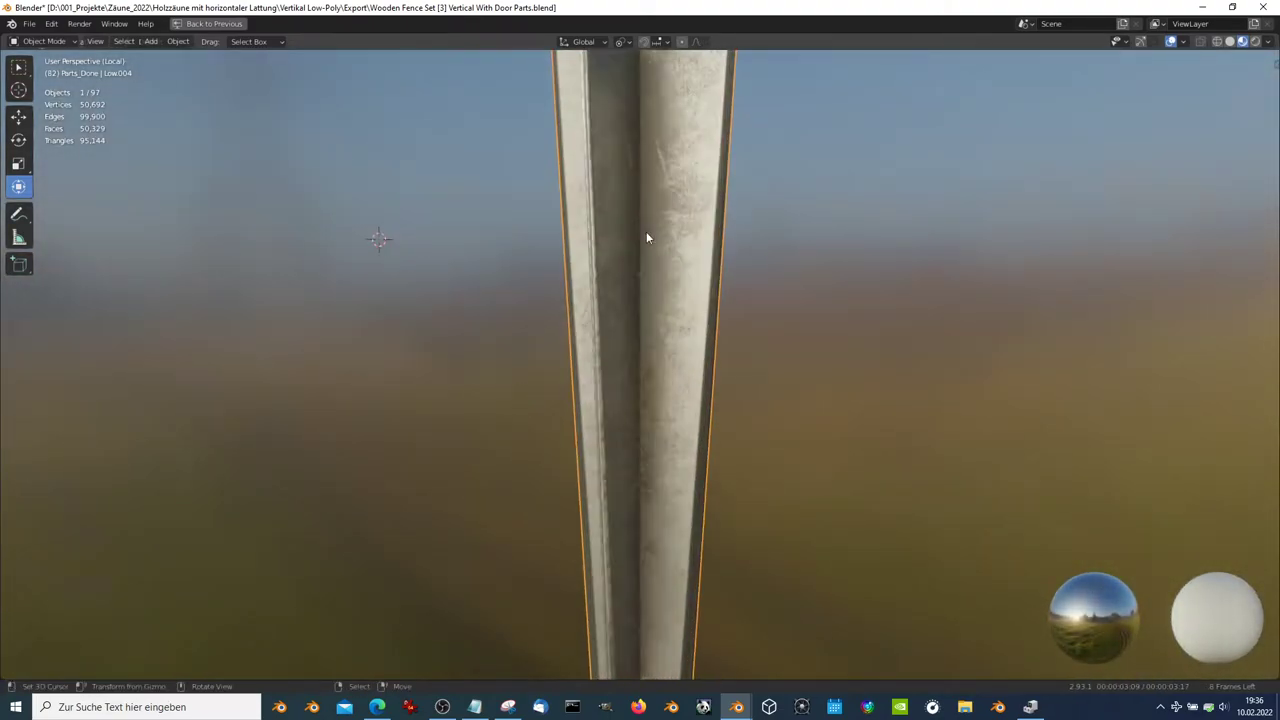
pyautogui.scroll(3, 655, 265)
pyautogui.scroll(3, 662, 300)
pyautogui.moveTo(663, 303)
pyautogui.mouseDown(button='middle')
pyautogui.moveTo(648, 186)
pyautogui.moveTo(690, 423)
pyautogui.moveTo(730, 158)
pyautogui.moveTo(762, 271)
pyautogui.moveTo(838, 307)
pyautogui.moveTo(651, 169)
pyautogui.moveTo(691, 229)
pyautogui.moveTo(848, 287)
pyautogui.moveTo(619, 293)
pyautogui.moveTo(548, 254)
pyautogui.moveTo(689, 193)
pyautogui.mouseUp(button='middle')
pyautogui.press('Tab')
pyautogui.scroll(3, 689, 193)
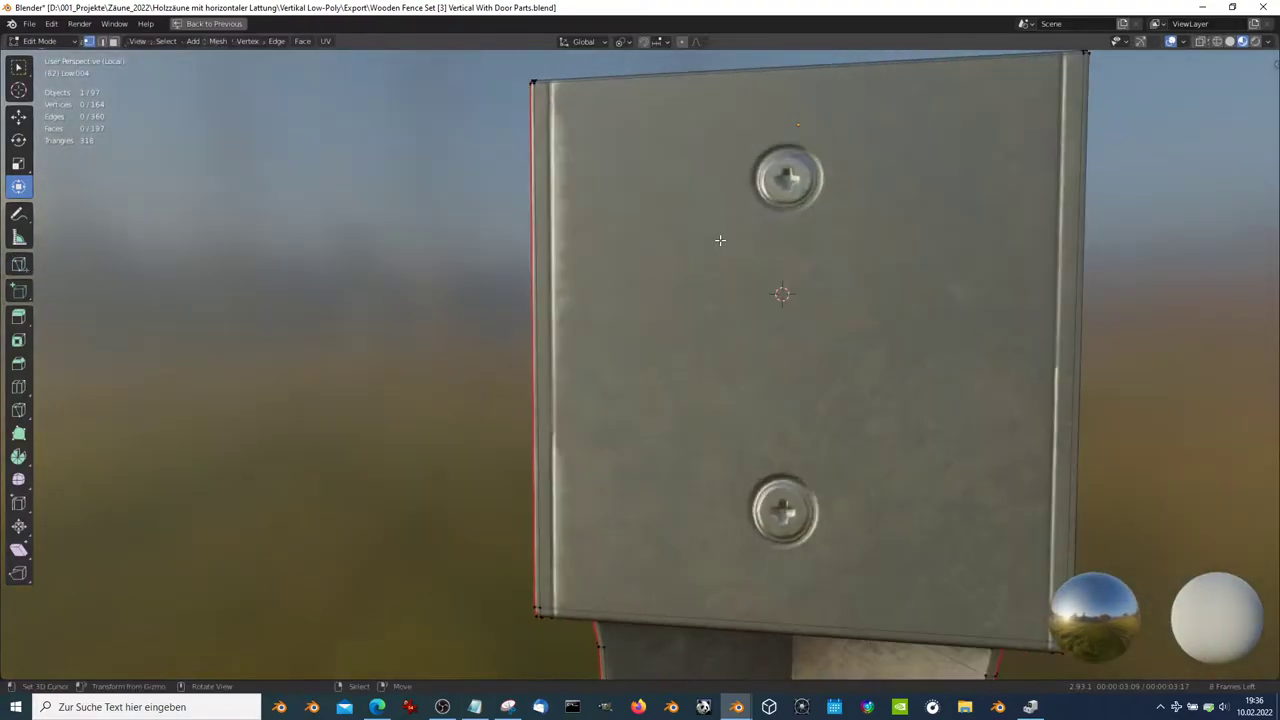
pyautogui.moveTo(720, 240); pyautogui.dragTo(357, 274, button='middle')
# - Select the whole mesh, inspect the screwed box face, then return to Object Mode
pyautogui.press('a')
pyautogui.scroll(3, 357, 274)
pyautogui.scroll(2, 662, 294)
pyautogui.scroll(-3, 662, 294)
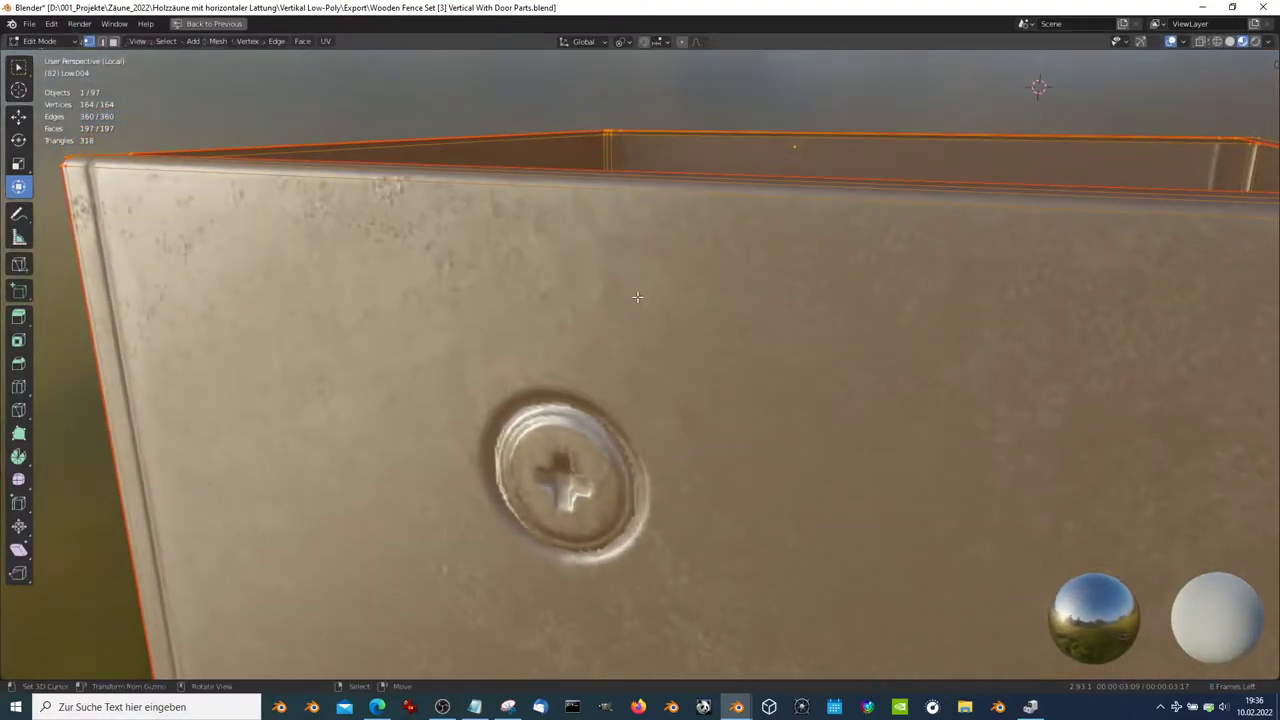
pyautogui.press('Tab')
pyautogui.moveTo(662, 294)
pyautogui.mouseDown(button='middle')
pyautogui.moveTo(622, 299)
pyautogui.moveTo(617, 270)
pyautogui.mouseUp(button='middle')
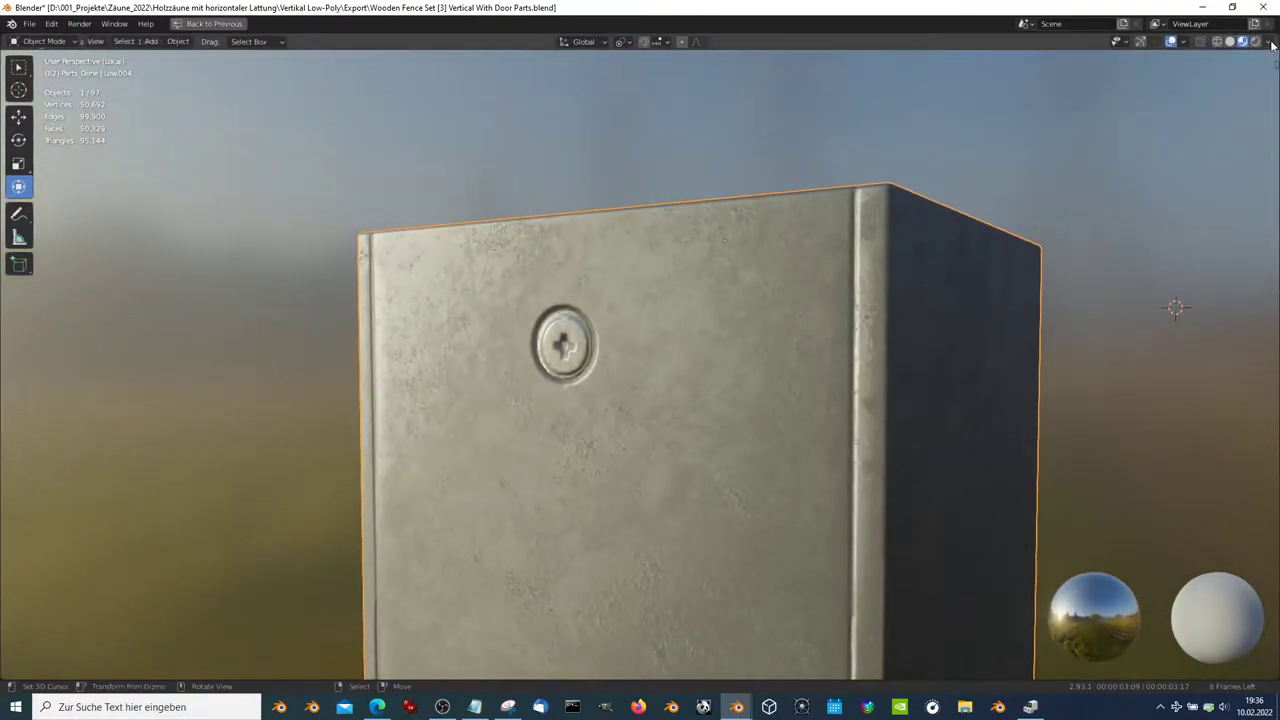
# - Rotate the HDRI lighting and orbit to a close-up of the tapered spike
pyautogui.click(1270, 42)
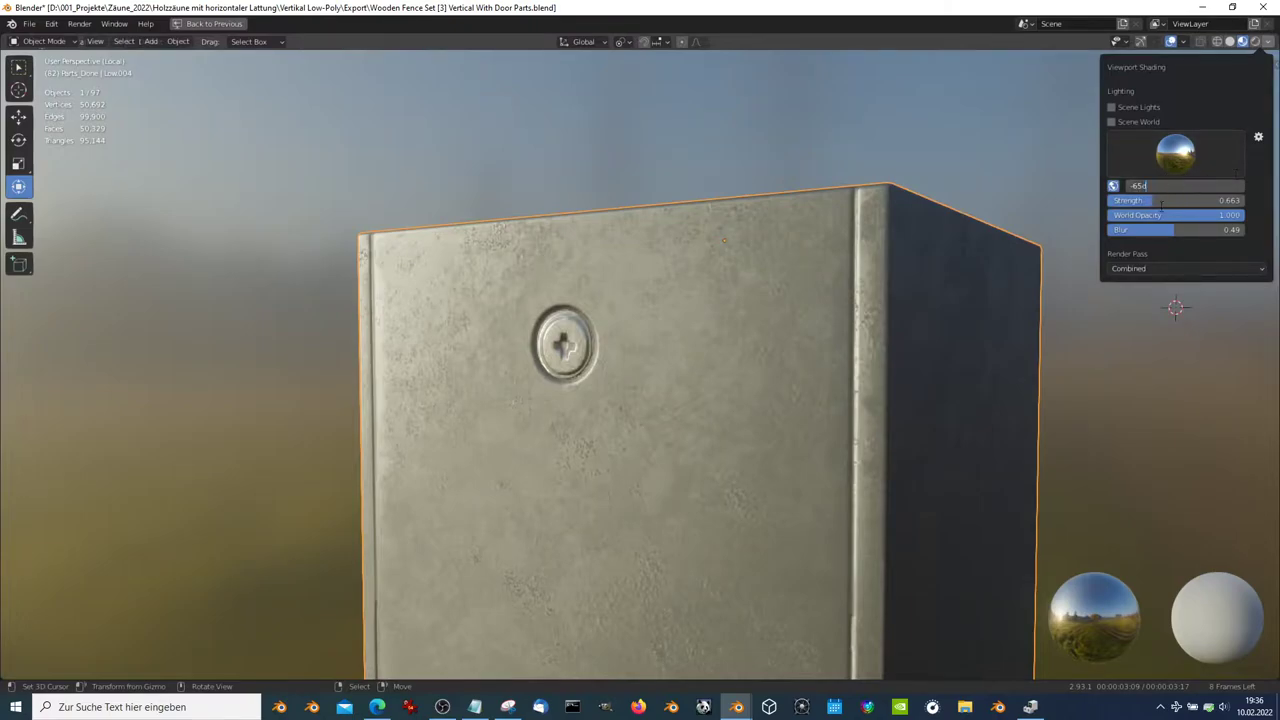
pyautogui.moveTo(1160, 187); pyautogui.dragTo(1230, 187)
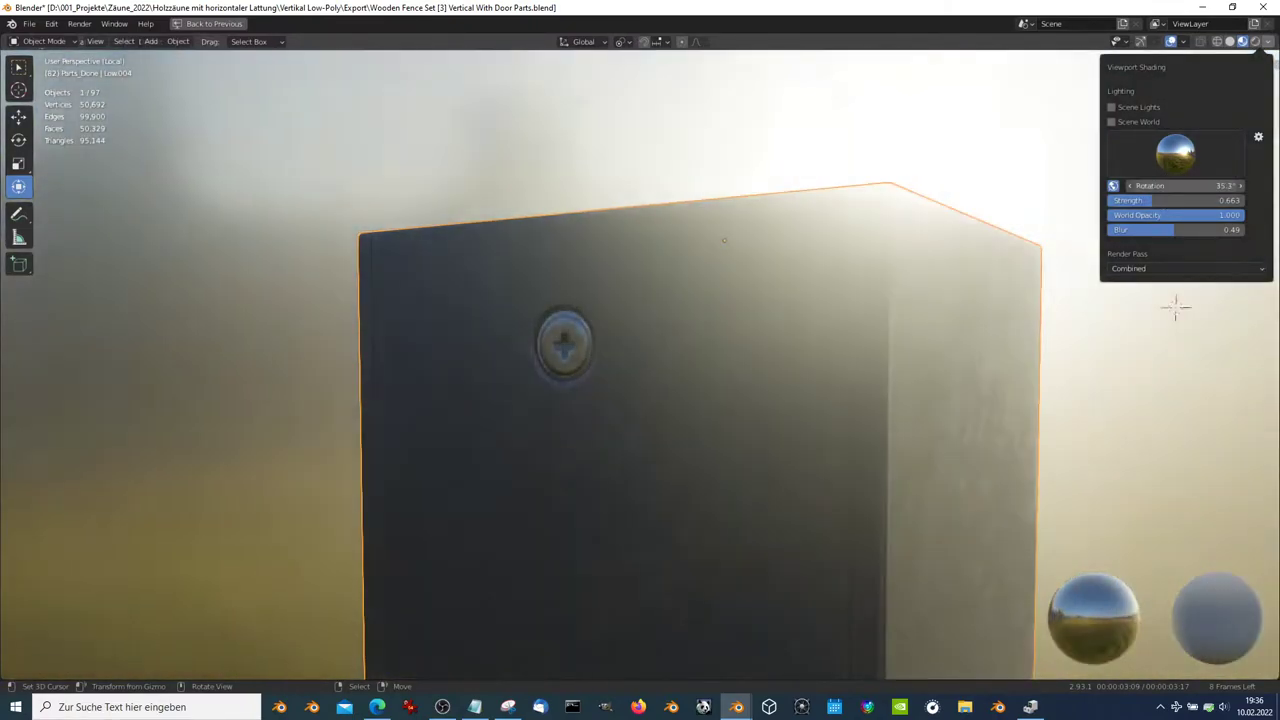
pyautogui.scroll(-4, 717, 413)
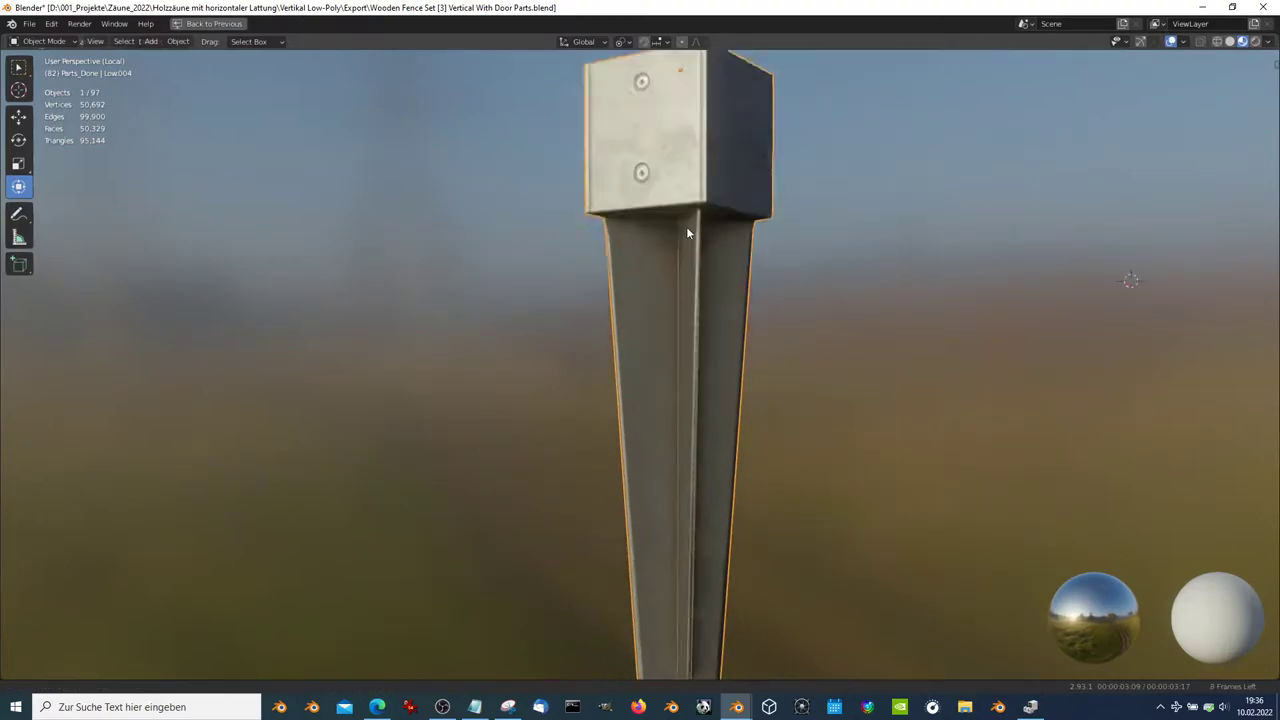
pyautogui.moveTo(686, 226)
pyautogui.mouseDown(button='middle')
pyautogui.moveTo(724, 397)
pyautogui.moveTo(754, 374)
pyautogui.moveTo(760, 446)
pyautogui.moveTo(863, 434)
pyautogui.moveTo(863, 371)
pyautogui.moveTo(906, 322)
pyautogui.mouseUp(button='middle')
# - Restore the Shading layout, enlarge the node editor area, and show the parts list text full-window
pyautogui.hotkey('ctrl', 'space')
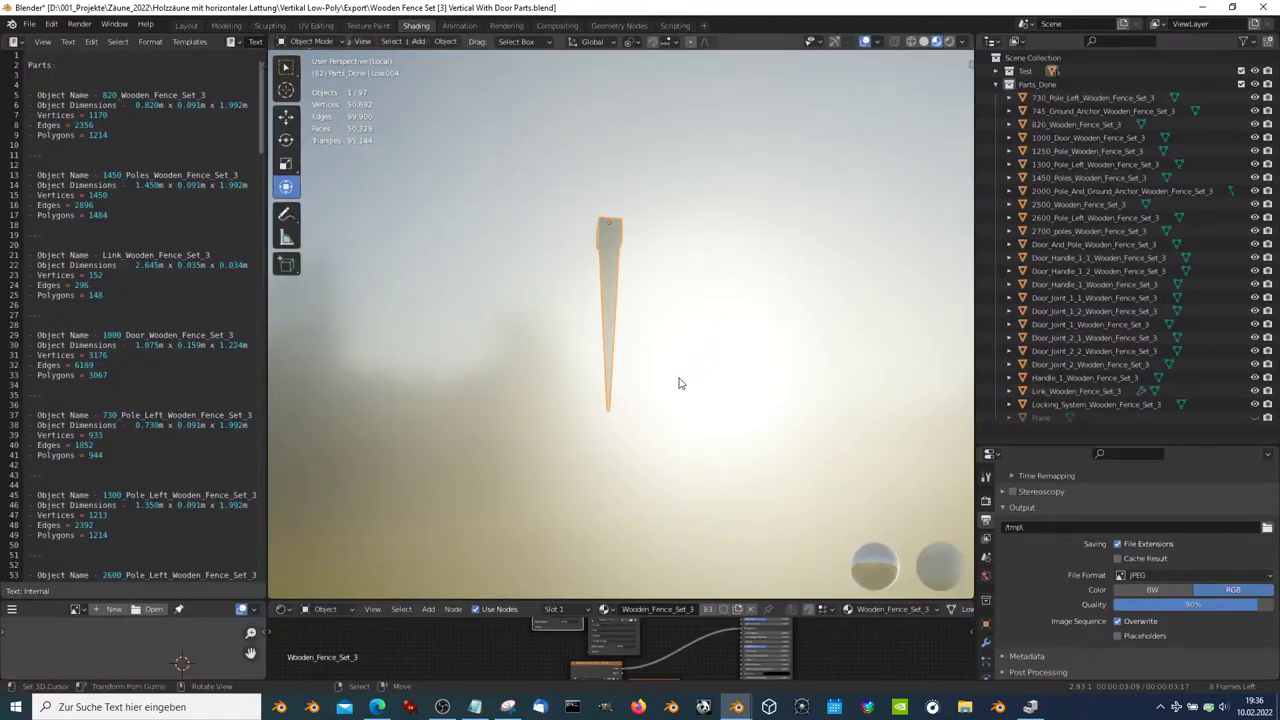
pyautogui.moveTo(779, 598); pyautogui.dragTo(779, 446)
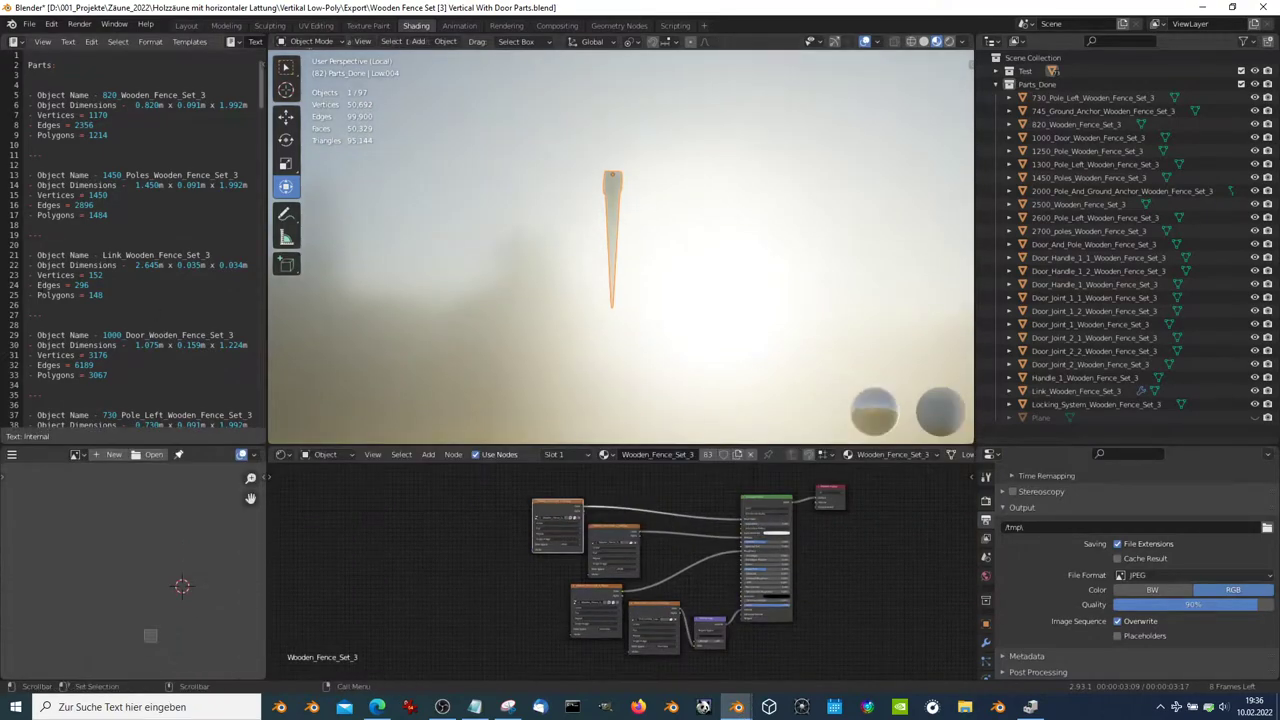
pyautogui.hotkey('ctrl', 'space')
pyautogui.scroll(-1, 408, 311)
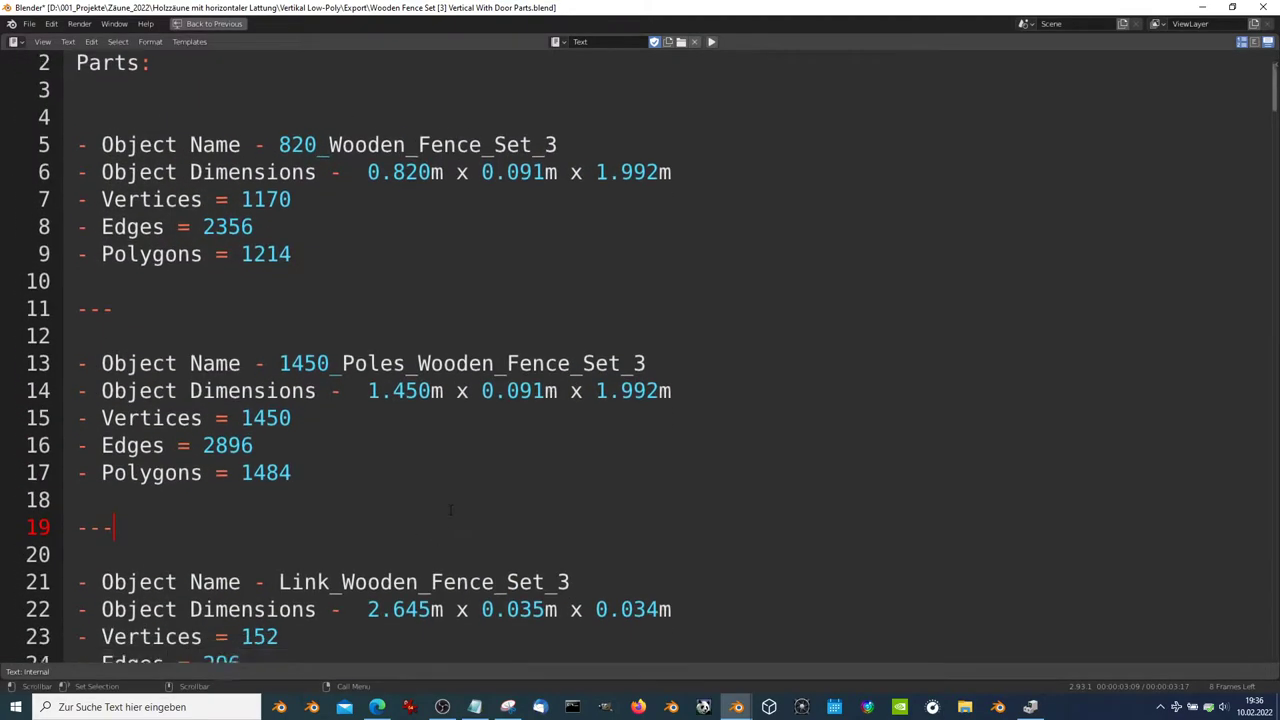
pyautogui.scroll(-2, 561, 405)
pyautogui.scroll(-14, 540, 402)
# - Read through the parts list's dimensions, counts, export formats and credits, then restore the layout
pyautogui.scroll(-1, 510, 400)
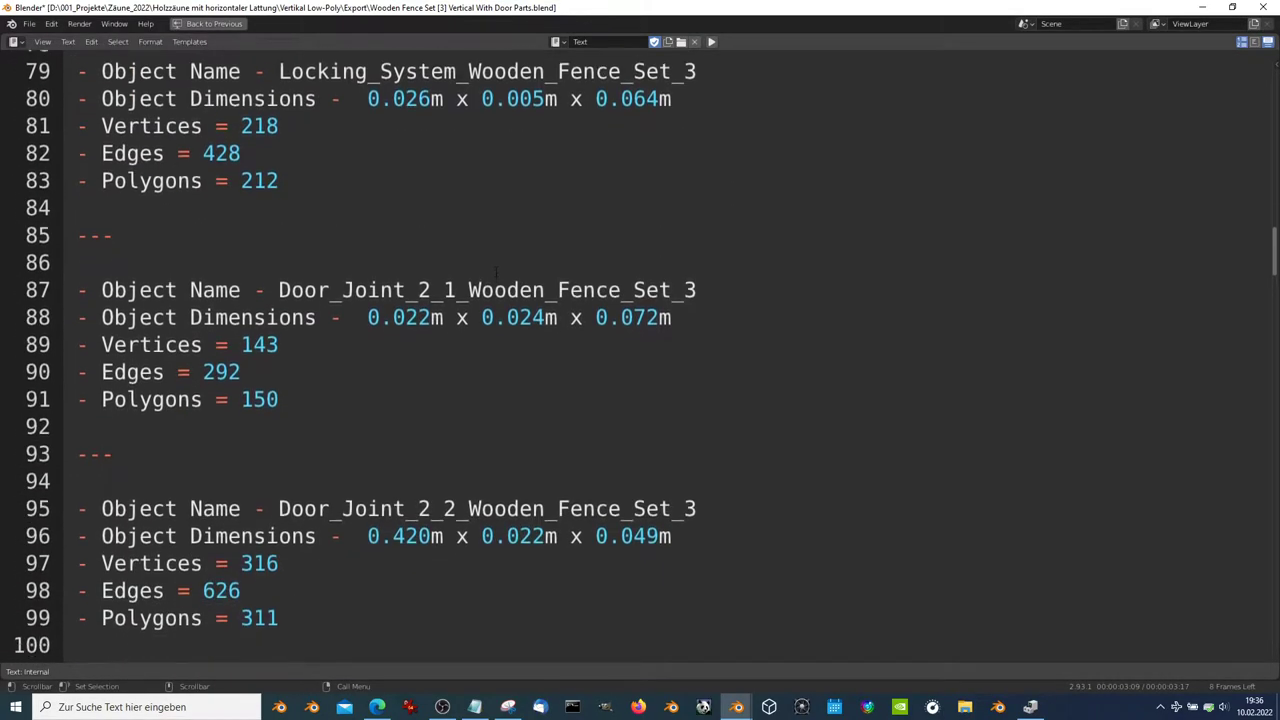
pyautogui.scroll(-6, 488, 398)
pyautogui.scroll(-6, 480, 350)
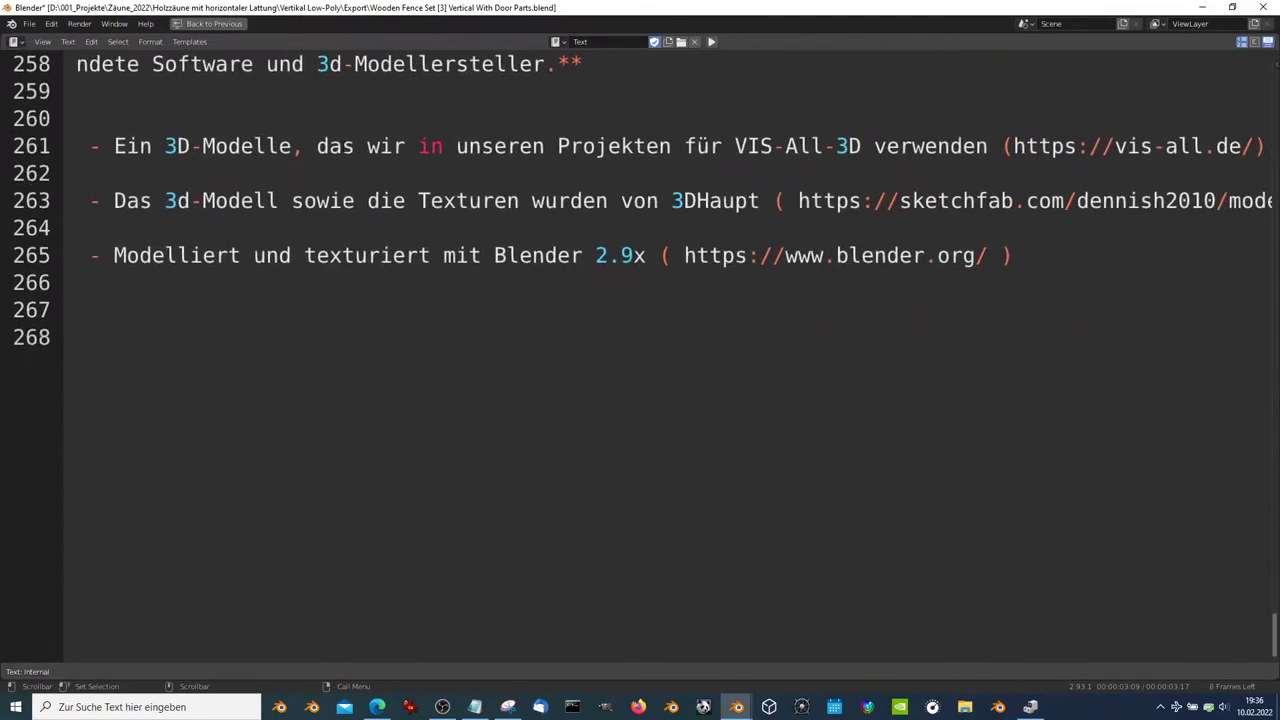
pyautogui.scroll(11, 622, 598)
pyautogui.scroll(2, 755, 537)
pyautogui.scroll(-2, 800, 500)
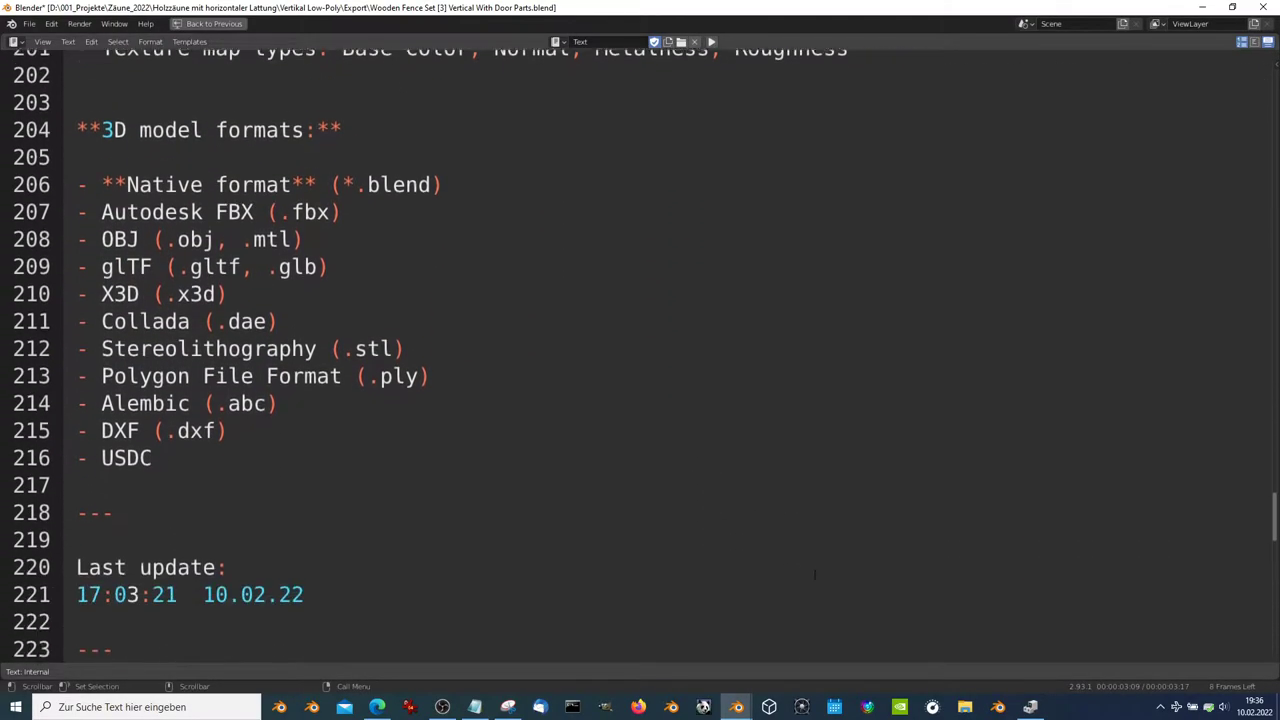
pyautogui.scroll(5, 878, 453)
pyautogui.scroll(7, 878, 453)
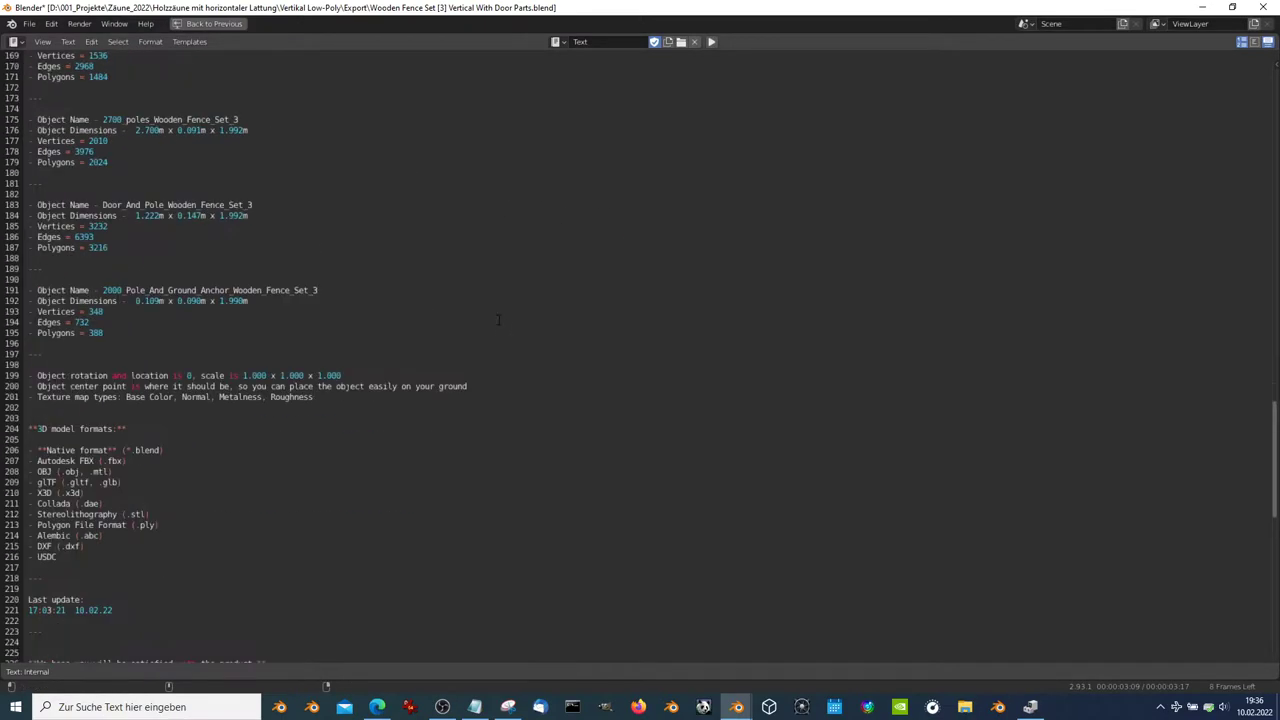
pyautogui.scroll(5, 362, 202)
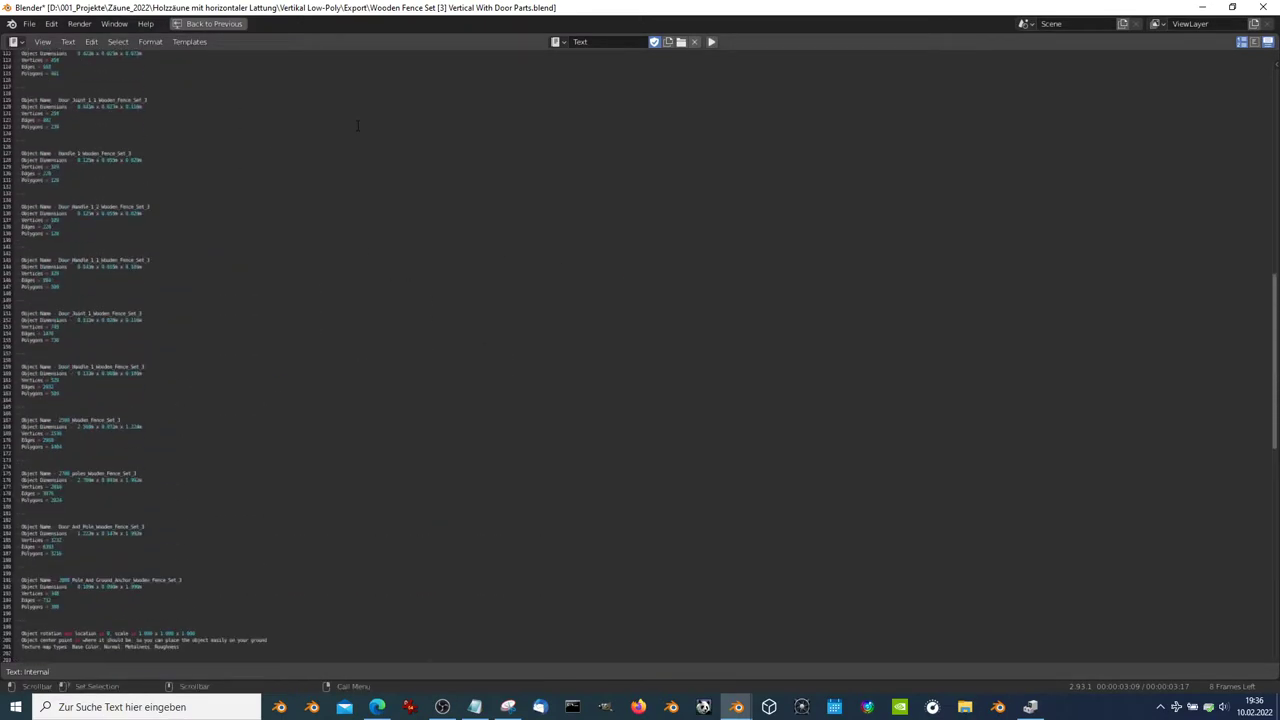
pyautogui.hotkey('ctrl', 'space')
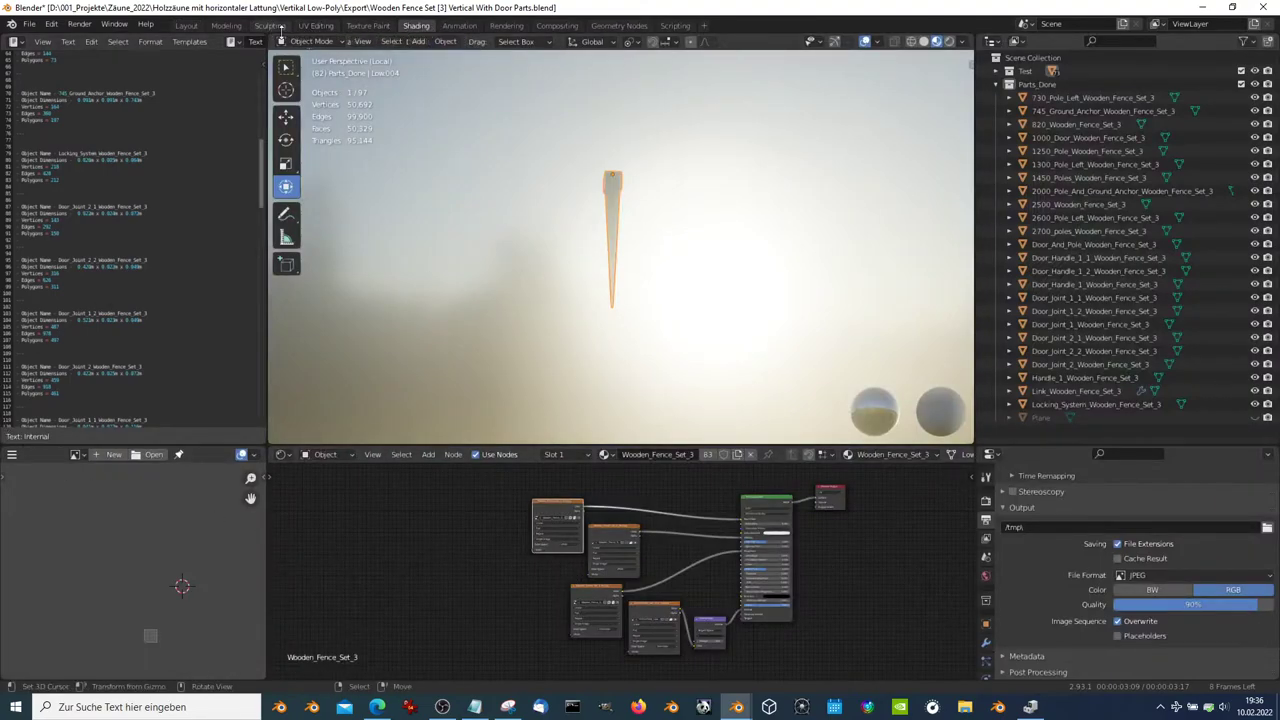
# - Switch to the Texture Paint workspace and view the colour texture full-window
pyautogui.click(356, 26)
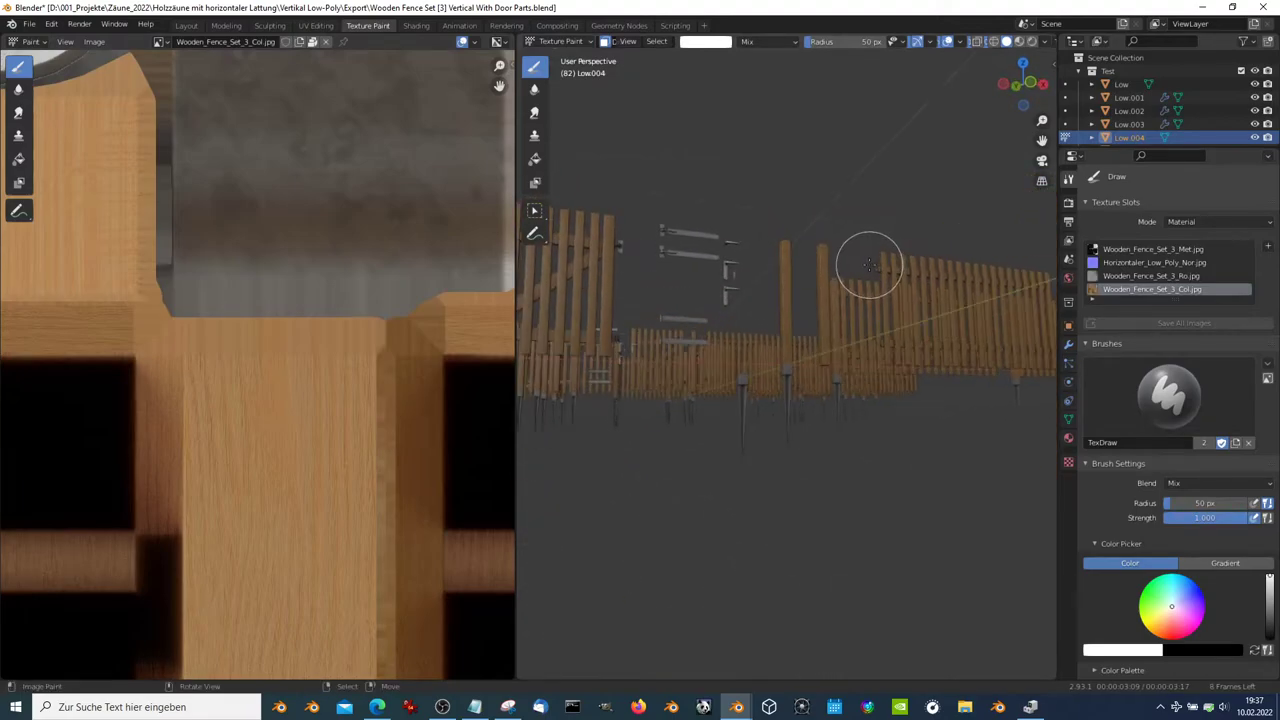
pyautogui.scroll(3, 870, 265)
pyautogui.scroll(-3, 260, 360)
pyautogui.scroll(-2, 260, 360)
pyautogui.hotkey('ctrl', 'space')
pyautogui.scroll(3, 522, 415)
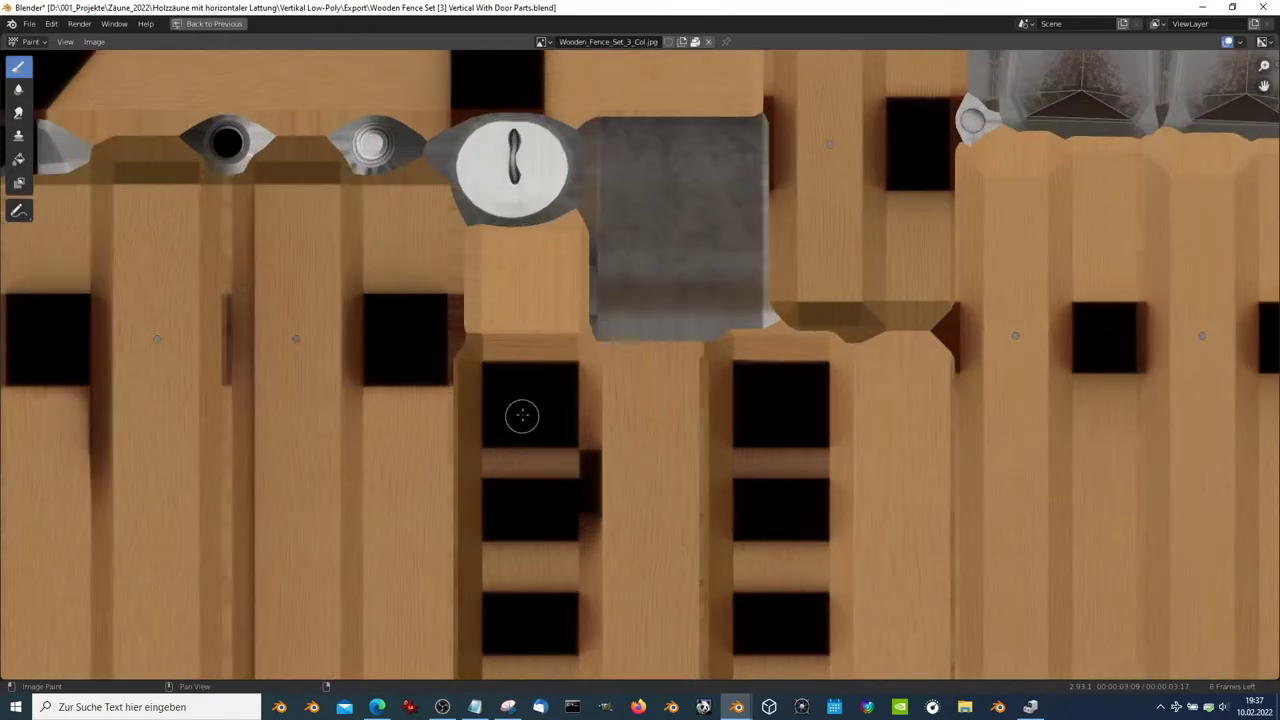
pyautogui.scroll(2, 522, 415)
# - Pan across the colour texture to inspect the door hardware, lock knob and large screw
pyautogui.moveTo(677, 491)
pyautogui.mouseDown(button='middle')
pyautogui.moveTo(866, 117)
pyautogui.moveTo(1103, 566)
pyautogui.mouseUp(button='middle')
pyautogui.scroll(3, 1162, 648)
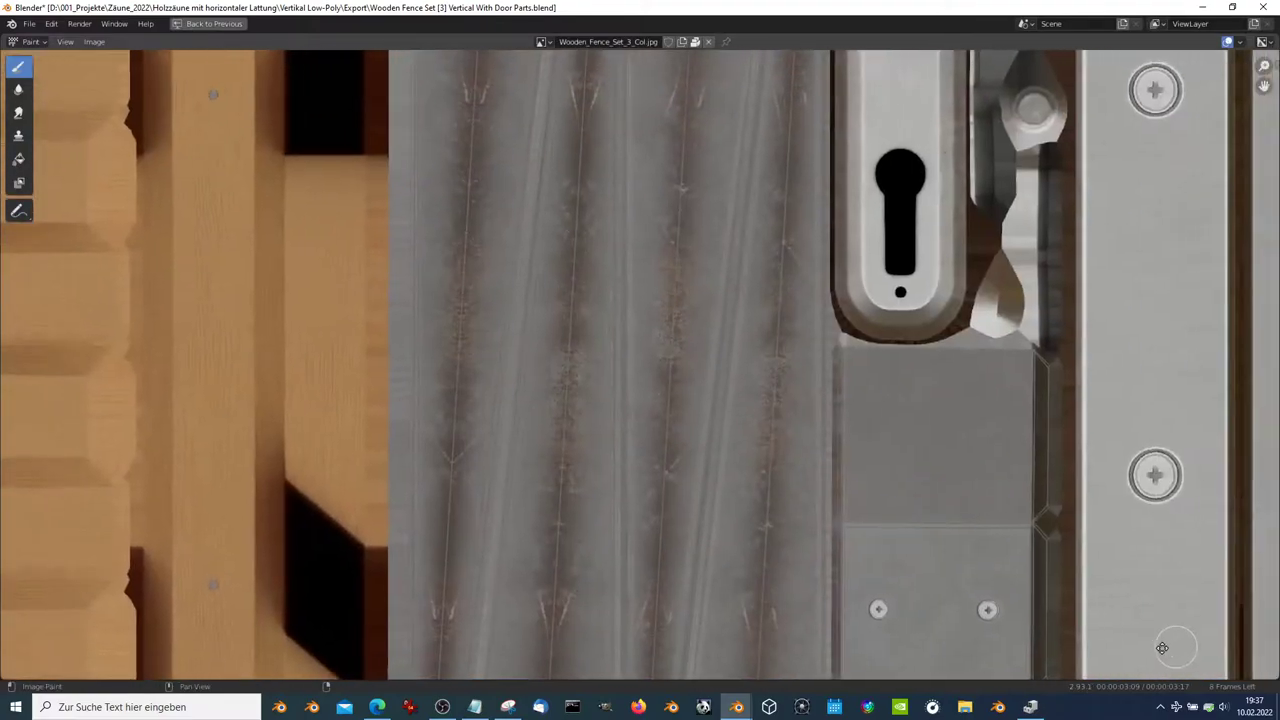
pyautogui.moveTo(1162, 648); pyautogui.dragTo(680, 560, button='middle')
pyautogui.scroll(-1, 657, 515)
pyautogui.scroll(-2, 657, 515)
pyautogui.scroll(-1, 657, 515)
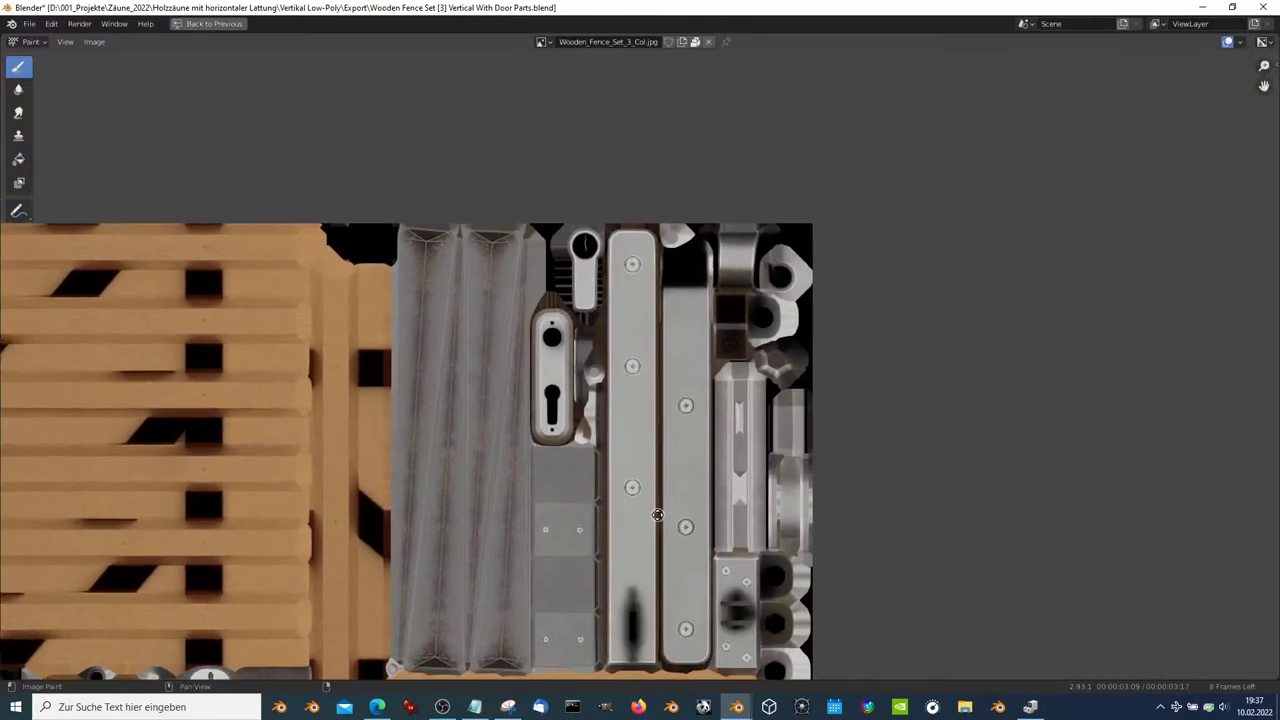
pyautogui.scroll(5, 657, 515)
pyautogui.scroll(4, 691, 394)
pyautogui.moveTo(797, 531)
pyautogui.mouseDown(button='middle')
pyautogui.moveTo(980, 571)
pyautogui.moveTo(200, 675)
pyautogui.moveTo(117, 669)
pyautogui.mouseUp(button='middle')
pyautogui.scroll(-5, 603, 346)
pyautogui.scroll(-5, 654, 323)
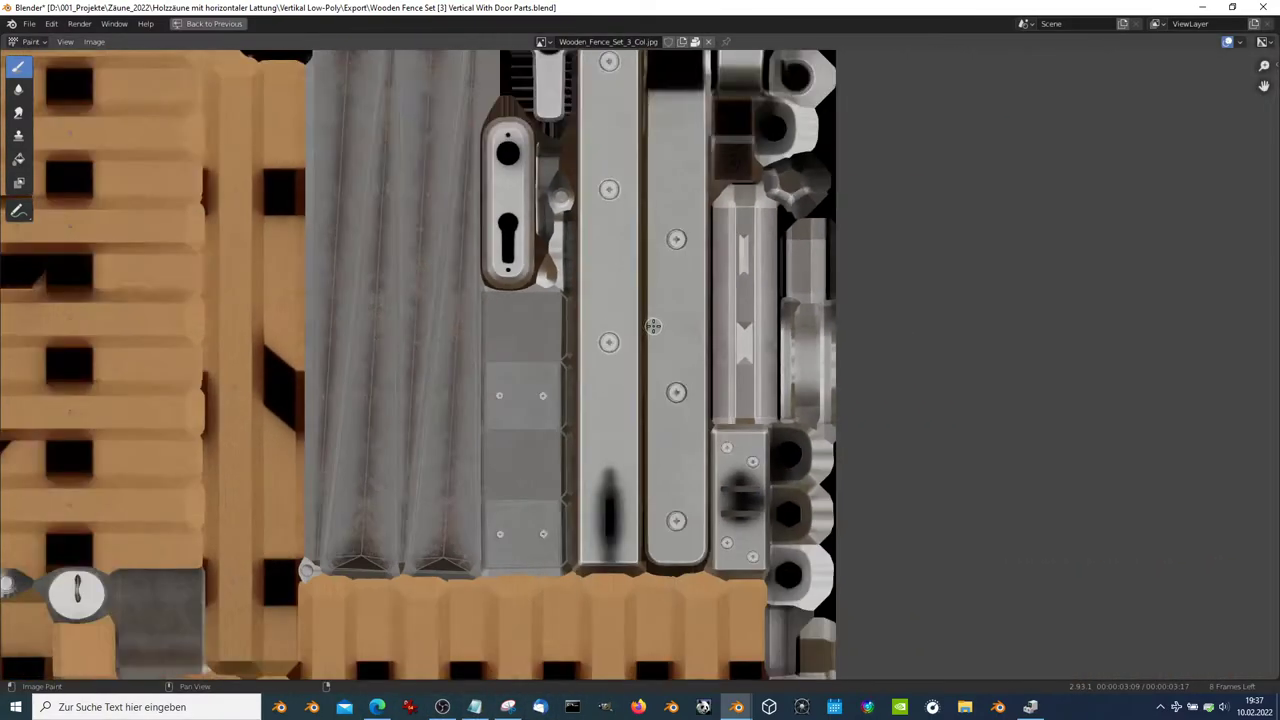
pyautogui.hotkey('ctrl', 'space')
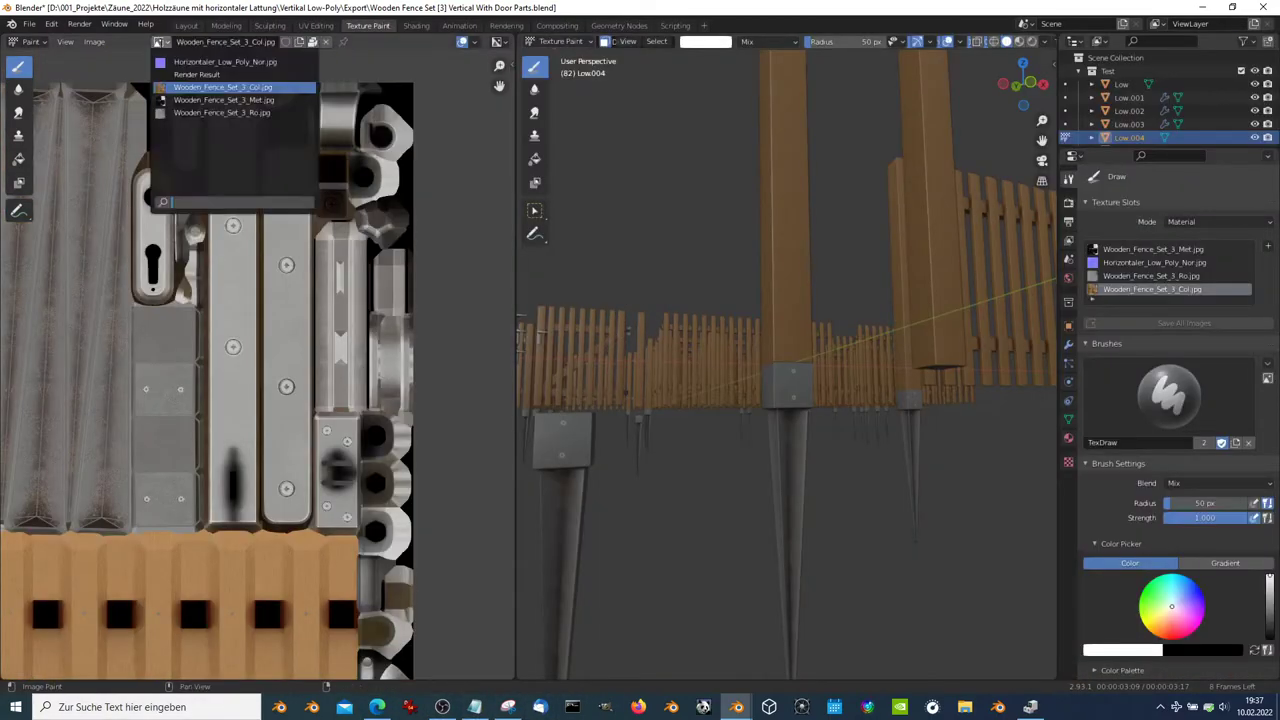
# - Inspect the Horizontaler_Low_Poly_Nor.jpg normal map full-window
pyautogui.click(180, 66)
pyautogui.hotkey('ctrl', 'space')
pyautogui.scroll(4, 357, 426)
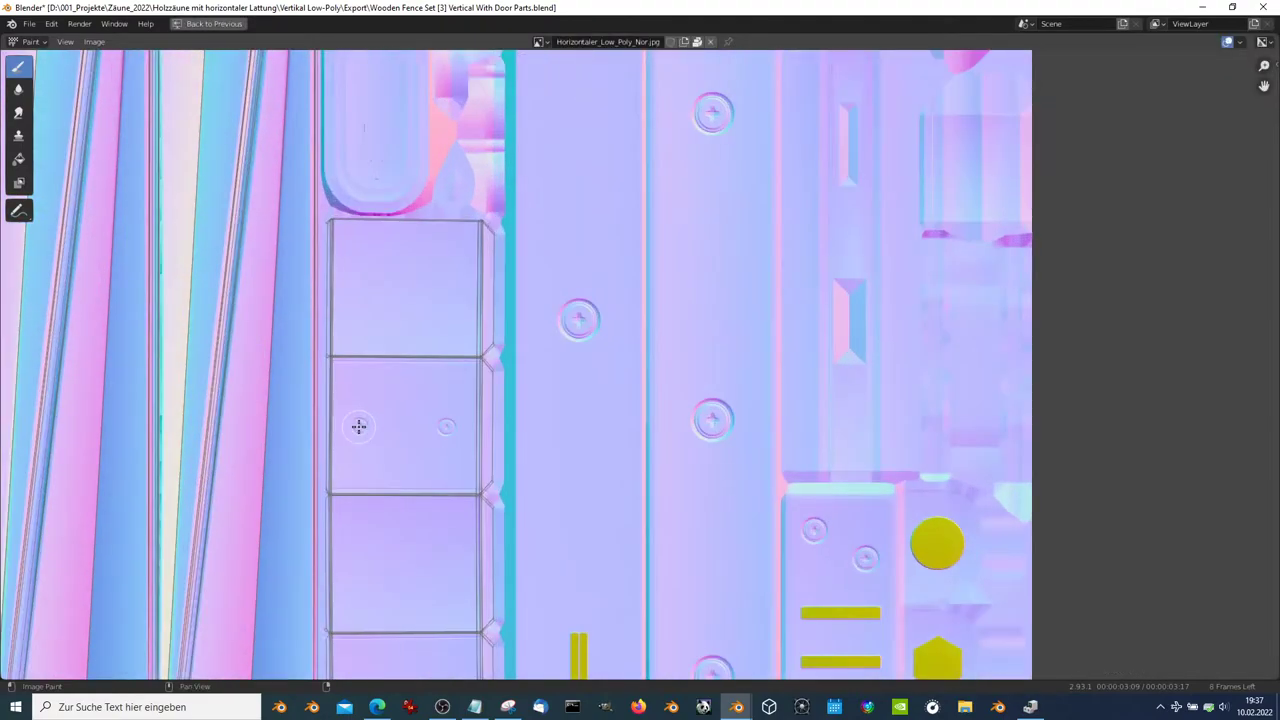
pyautogui.scroll(3, 403, 366)
pyautogui.scroll(-4, 290, 408)
pyautogui.moveTo(290, 408)
pyautogui.mouseDown(button='middle')
pyautogui.moveTo(892, 471)
pyautogui.moveTo(1143, 354)
pyautogui.mouseUp(button='middle')
pyautogui.hotkey('ctrl', 'space')
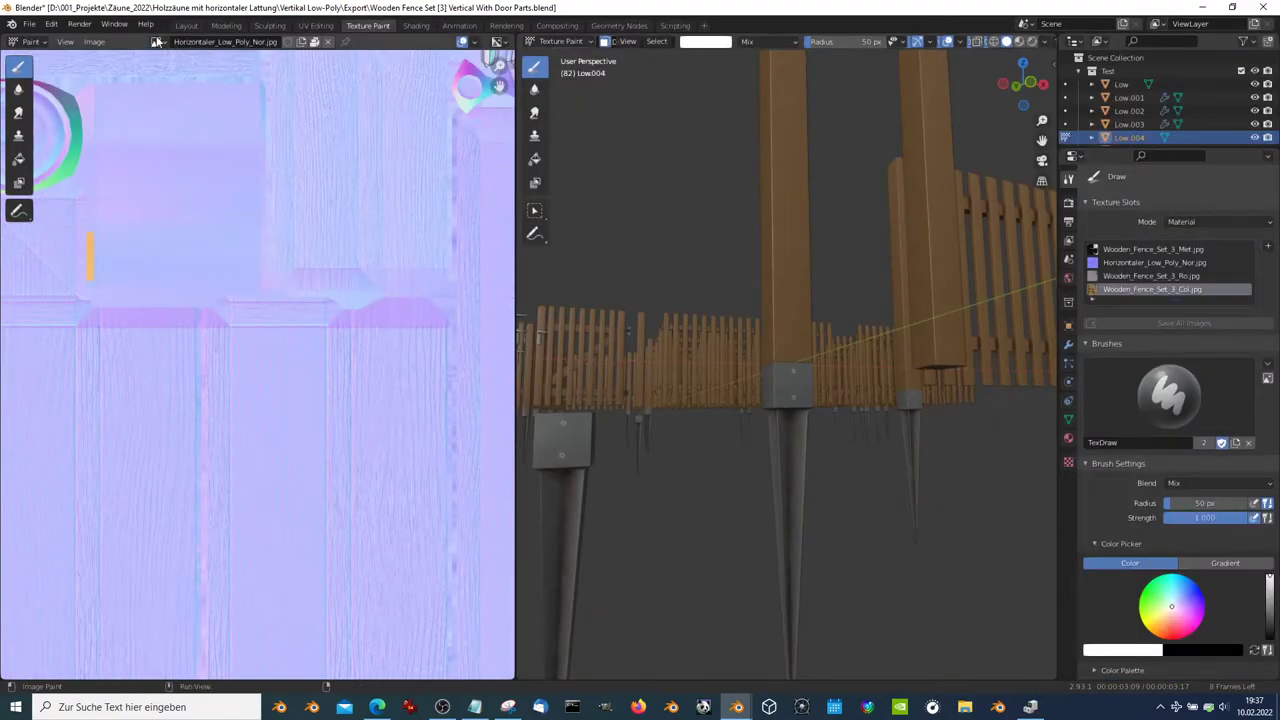
# - Inspect the Wooden_Fence_Set_3_Met.jpg metallic map full-window
pyautogui.click(220, 100)
pyautogui.hotkey('ctrl', 'space')
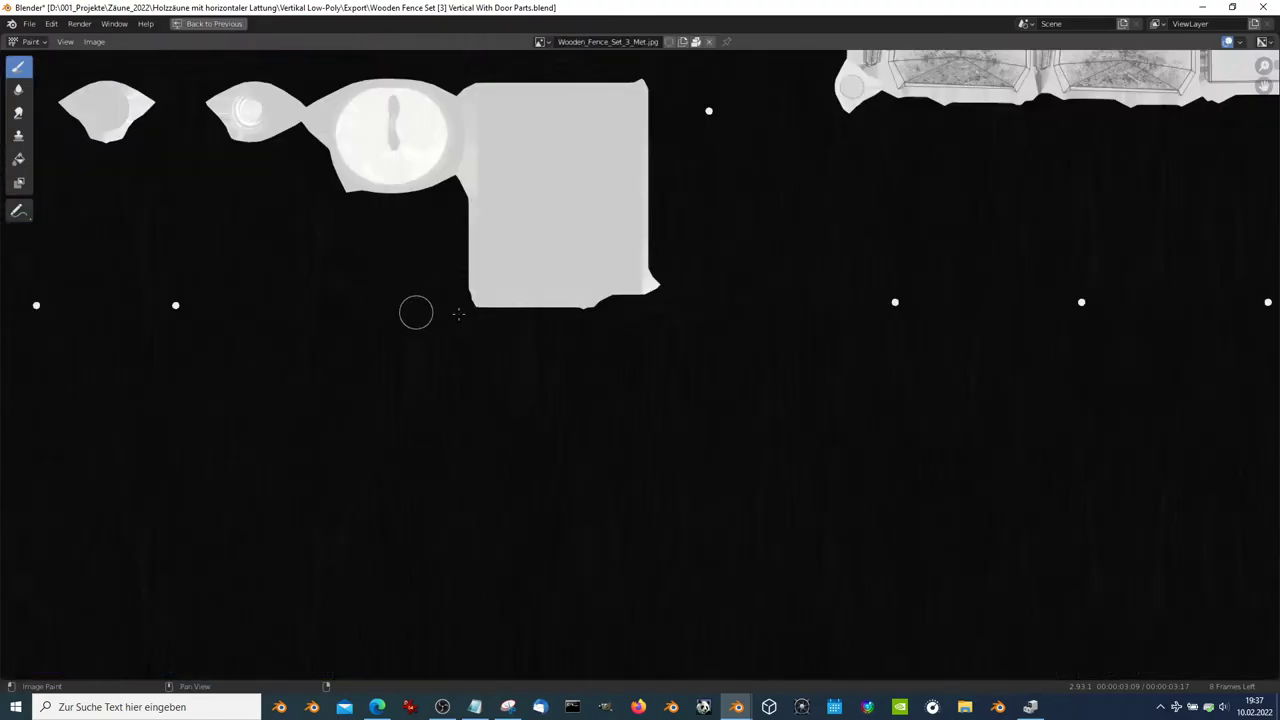
pyautogui.scroll(4, 372, 447)
pyautogui.scroll(-5, 372, 447)
pyautogui.scroll(-4, 691, 489)
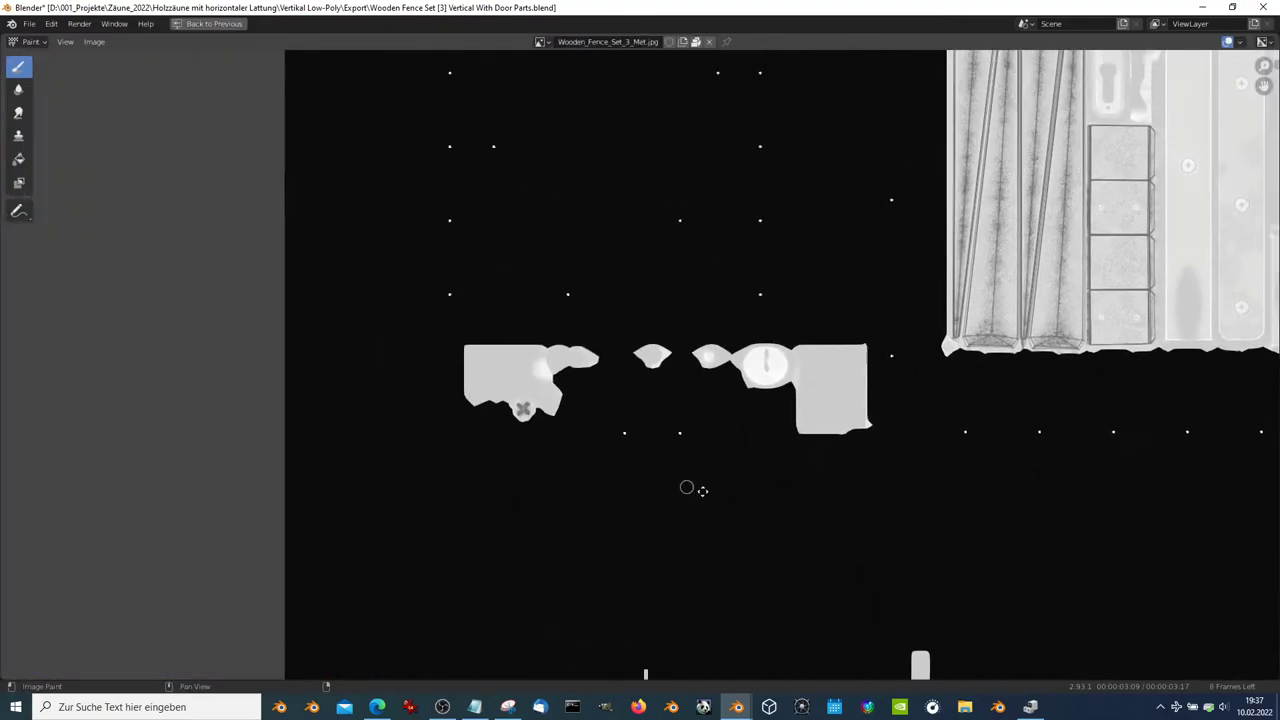
pyautogui.moveTo(691, 489); pyautogui.dragTo(243, 646, button='middle')
pyautogui.scroll(-2, 418, 593)
pyautogui.scroll(-1, 418, 593)
pyautogui.hotkey('ctrl', 'space')
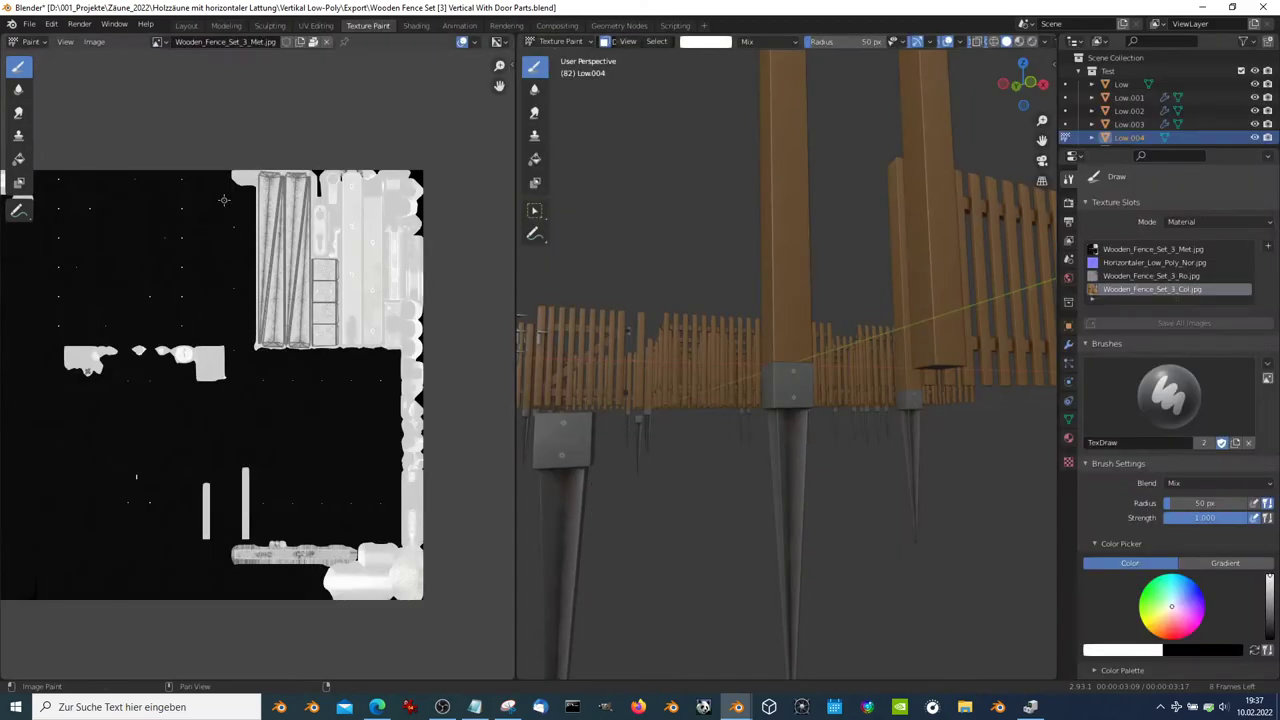
# - Inspect the Wooden_Fence_Set_3_Ro.jpg roughness map full-window
pyautogui.click(183, 112)
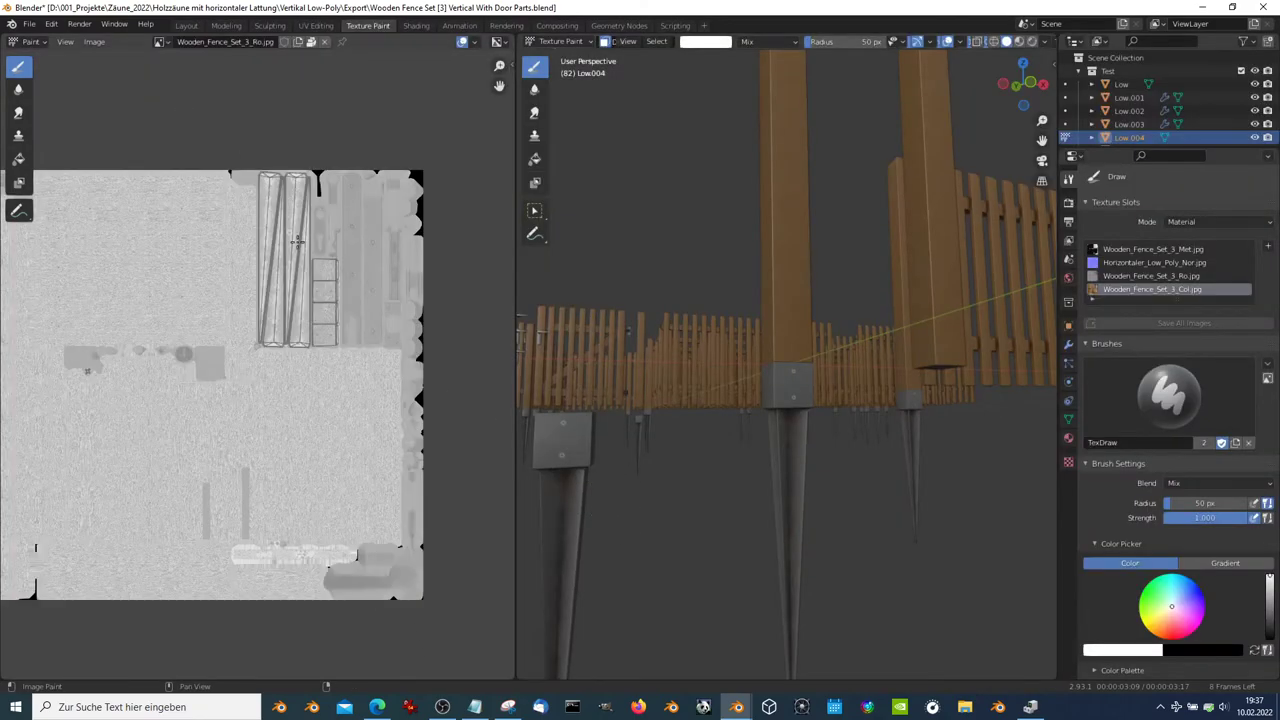
pyautogui.hotkey('ctrl', 'space')
pyautogui.scroll(3, 338, 352)
pyautogui.moveTo(388, 346); pyautogui.dragTo(914, 386, button='middle')
pyautogui.scroll(1, 914, 386)
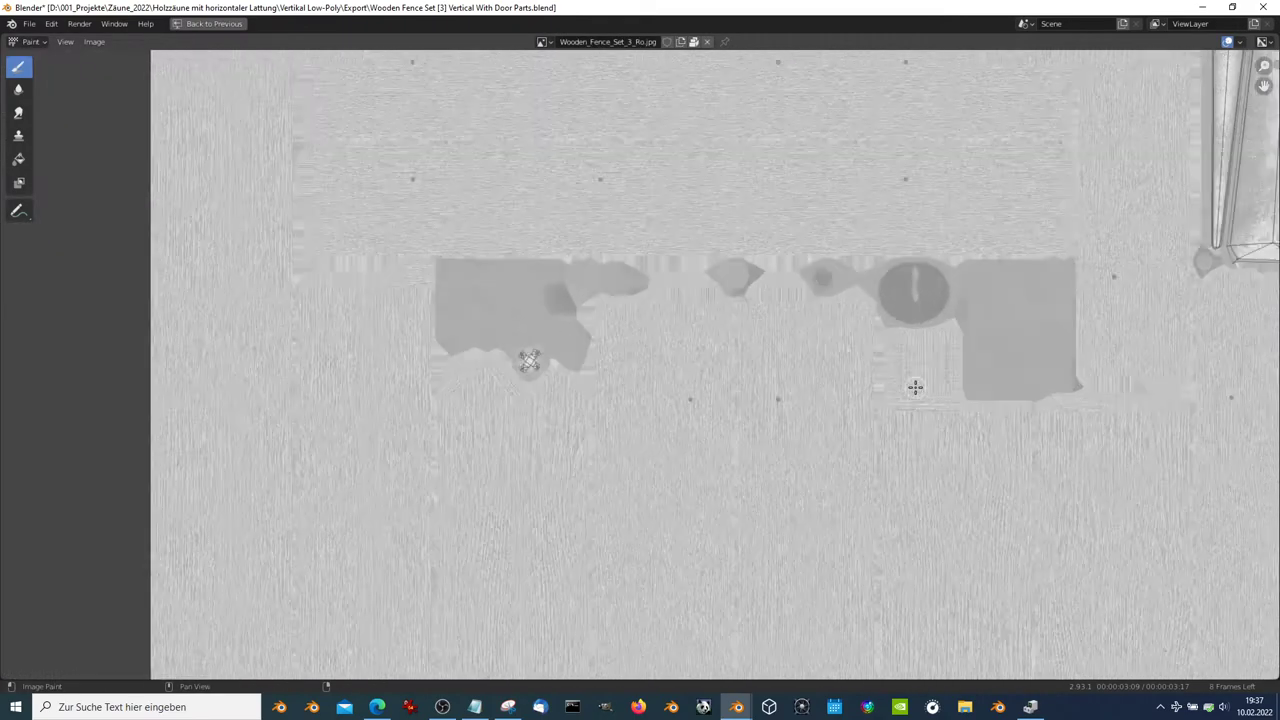
pyautogui.scroll(3, 914, 386)
pyautogui.scroll(3, 901, 367)
pyautogui.hotkey('ctrl', 'space')
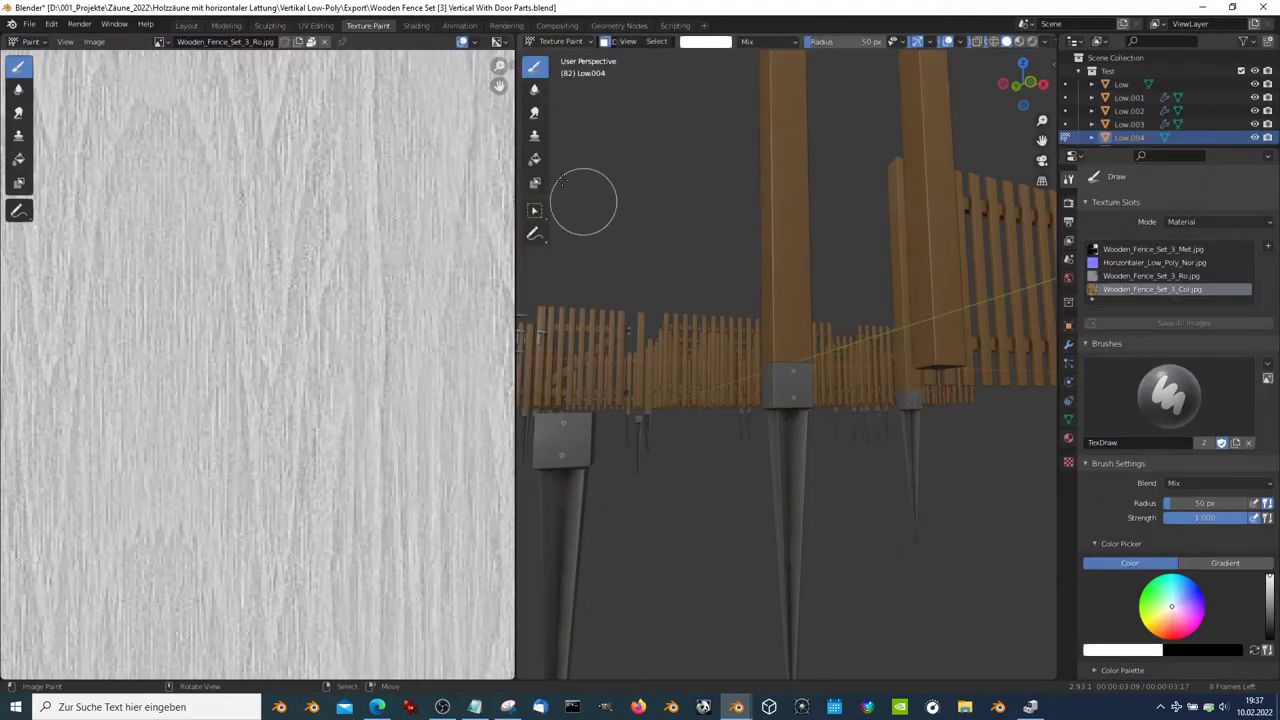
# - Return to Object Mode and view the whole Wooden_Fence_Set_3 node tree in a maximized Shader Editor
pyautogui.click(565, 41)
pyautogui.click(568, 57)
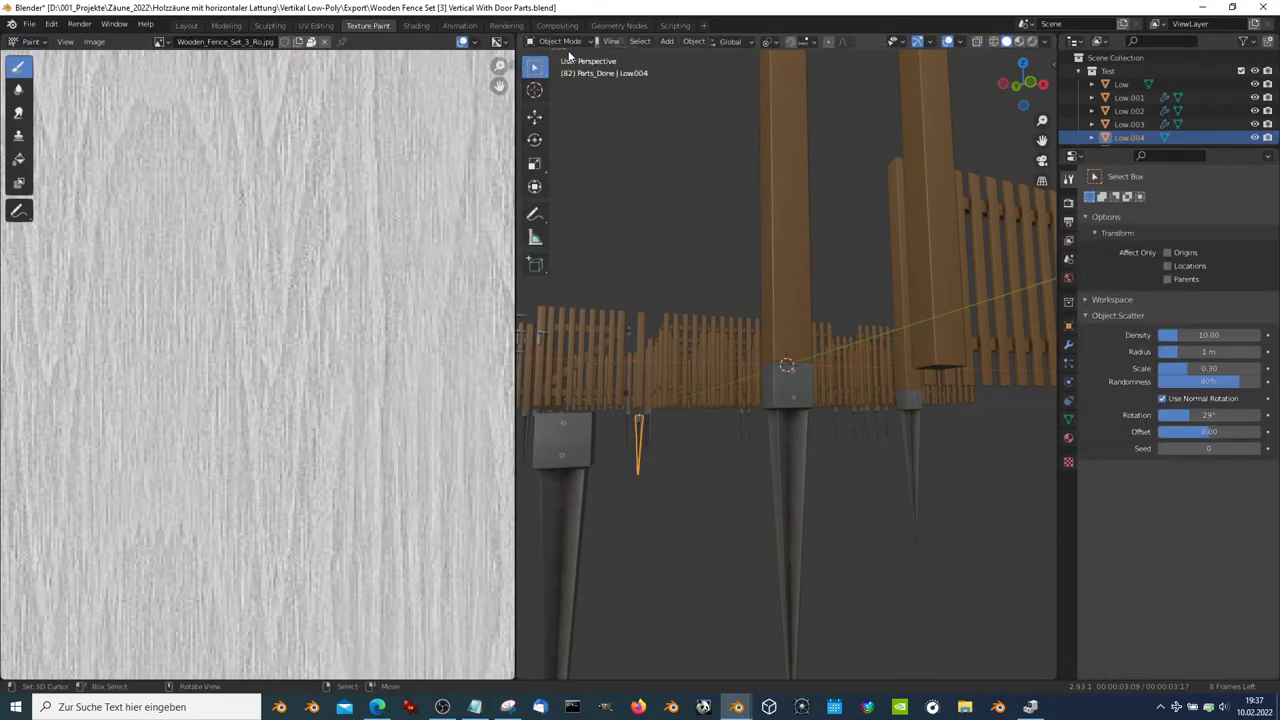
pyautogui.click(415, 25)
pyautogui.hotkey('ctrl', 'space')
pyautogui.moveTo(738, 393); pyautogui.dragTo(570, 398, button='middle')
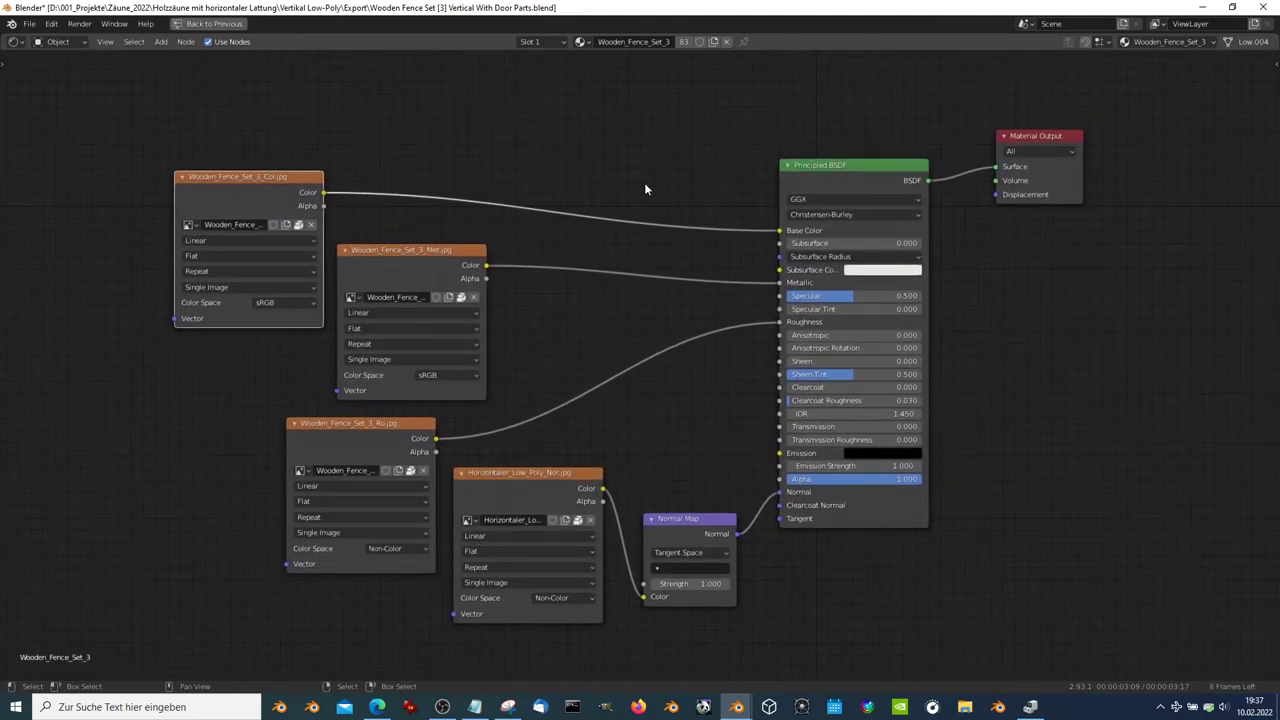